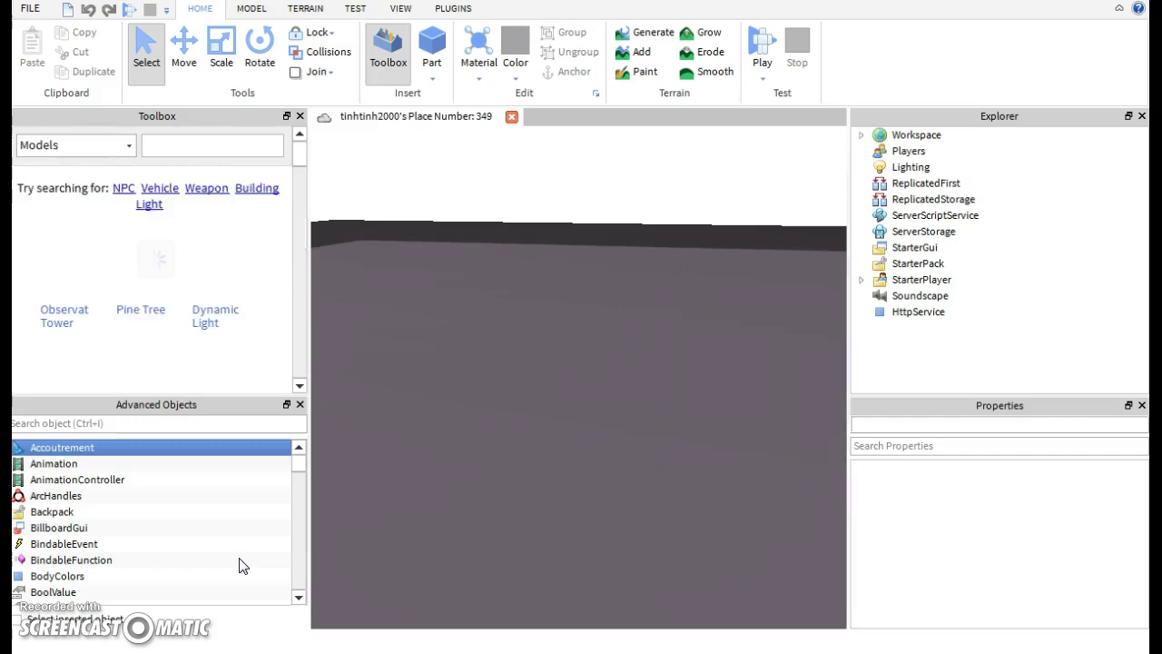
Insert a mesh rig dummy into the place
left_click(463, 6)
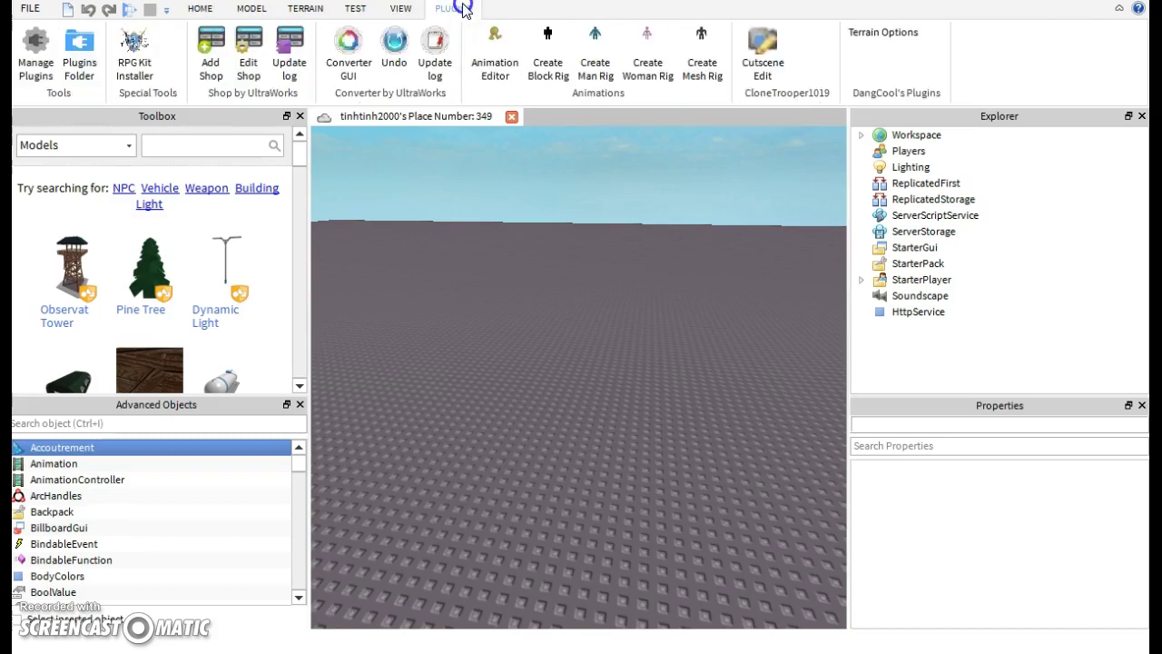
left_click(714, 71)
mouse_move(688, 261)
right_mouse_down()
mouse_move(702, 231)
mouse_move(686, 262)
mouse_move(696, 272)
mouse_move(686, 263)
mouse_move(699, 281)
right_mouse_up()
Start the Animation Editor on the dummy, using its HumanoidRootPart as the base of the object to animate
left_click(494, 63)
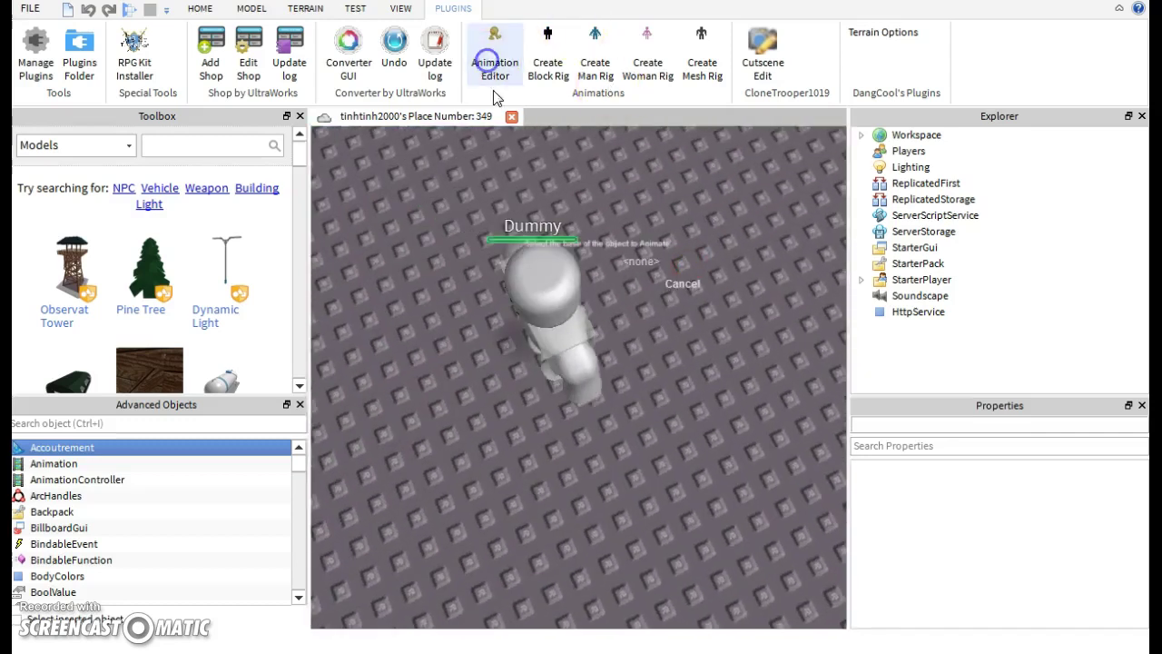
right_click_drag(600, 509, 601, 509)
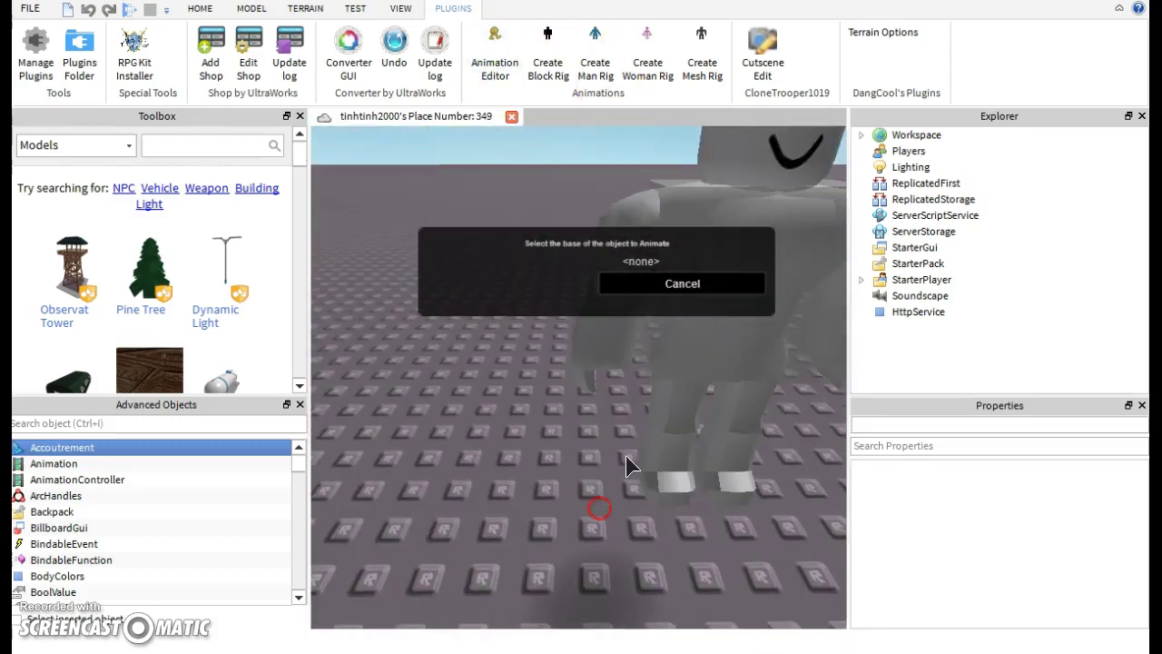
left_click(777, 385)
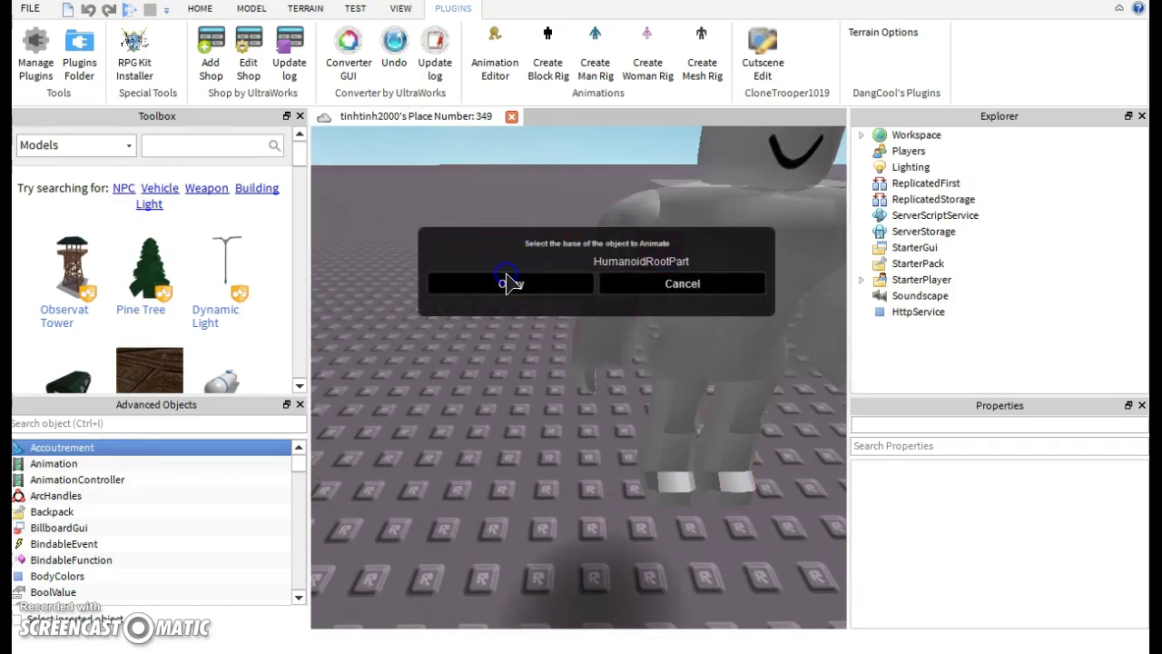
left_click(507, 281)
left_click(548, 312)
Rotate the dummy's right arm forward for the starting pose at time 0.00
left_click(674, 306)
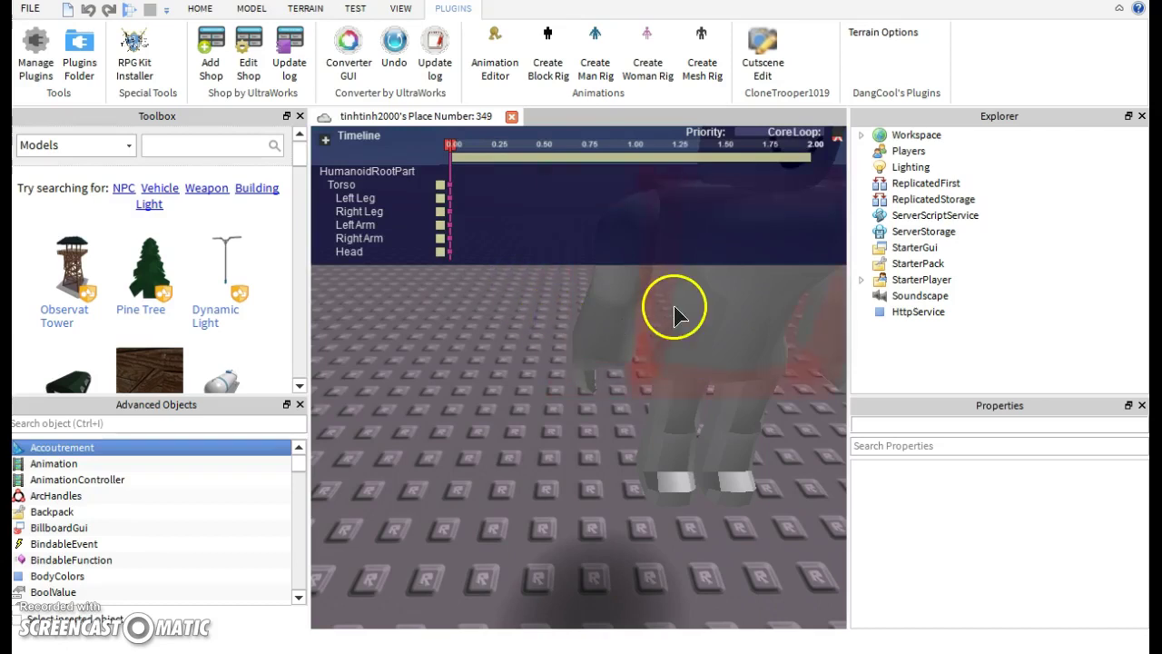
right_click_drag(720, 303, 716, 306)
scroll(518, 319, "down", 1)
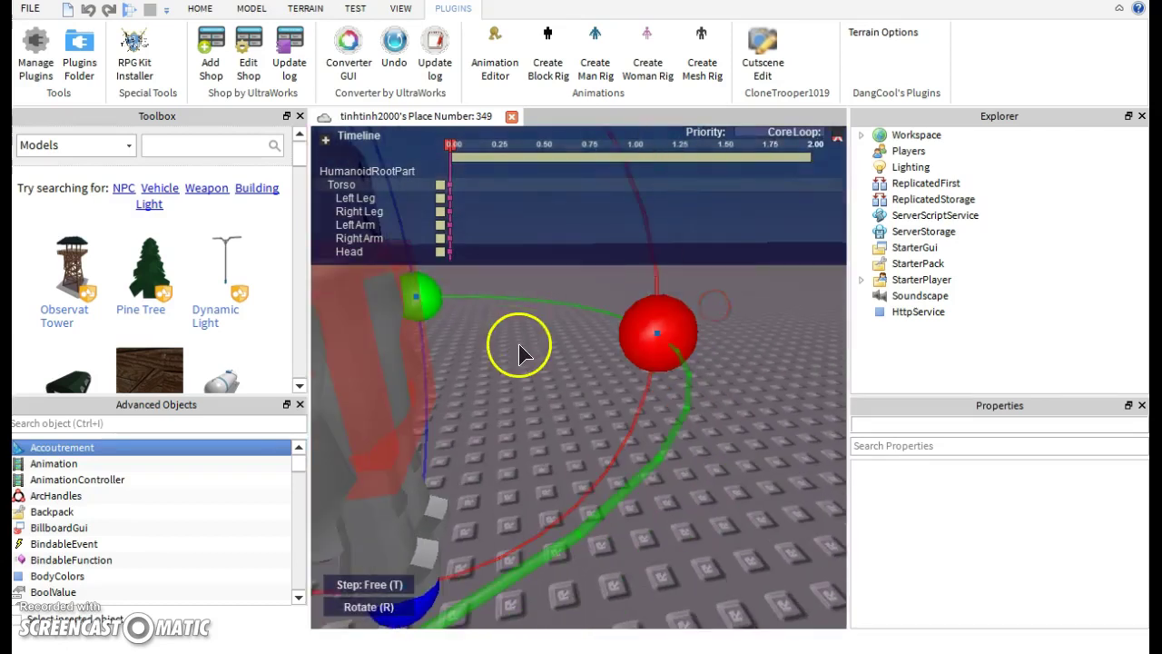
scroll(427, 446, "down", 1)
left_click(381, 440)
left_click_drag(721, 389, 668, 286)
Rotate the dummy's left arm backward for the starting pose at time 0.00
mouse_move(604, 266)
right_mouse_down()
mouse_move(558, 260)
mouse_move(585, 253)
mouse_move(584, 271)
right_mouse_up()
scroll(582, 259, "down", 3)
scroll(583, 260, "down", 2)
scroll(629, 268, "down", 1)
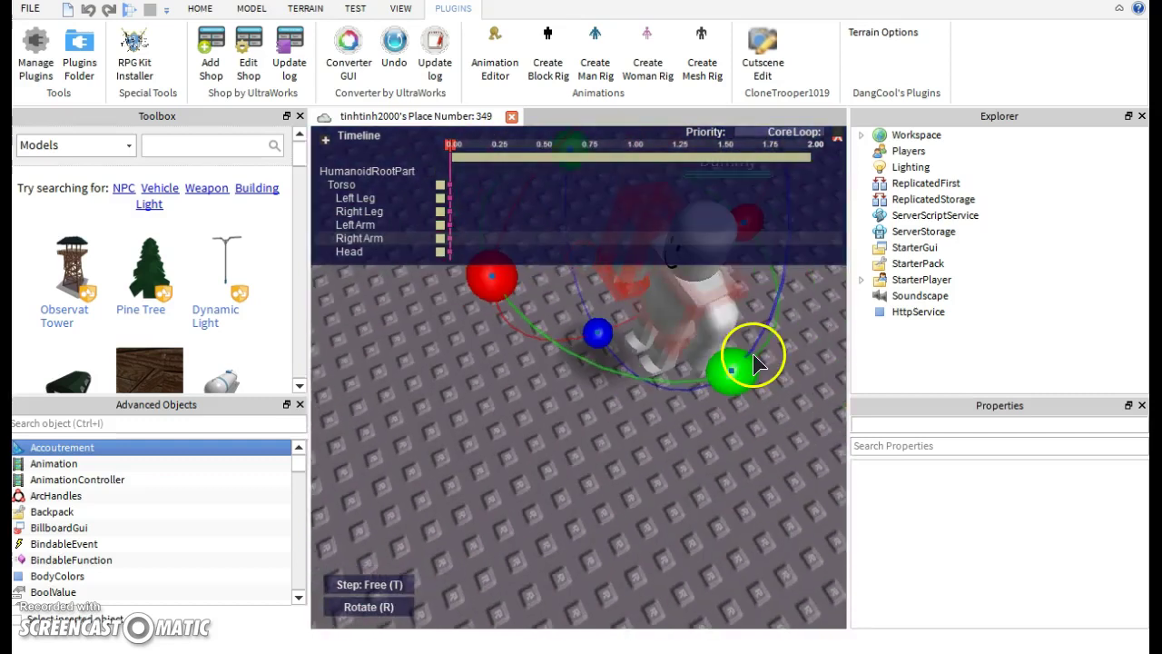
right_click_drag(743, 349, 747, 319)
left_click(726, 351)
key("s")
key("d")
key("w")
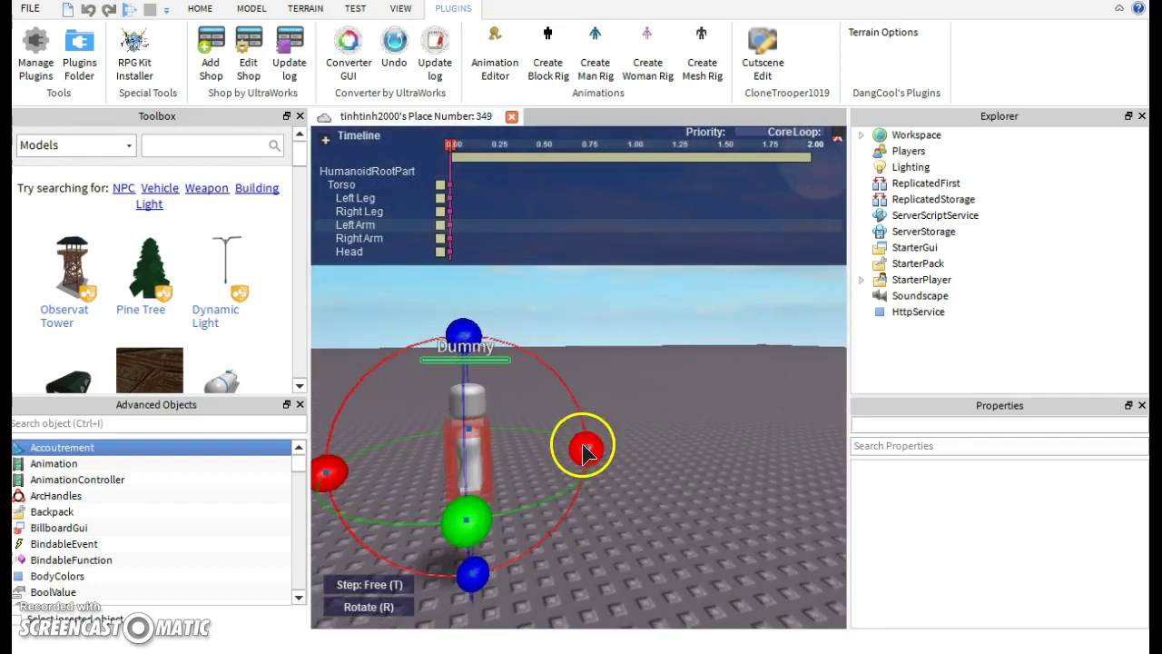
left_click_drag(586, 448, 577, 421)
Rotate the dummy's left leg into a walking stride at time 0.00
mouse_move(543, 452)
right_mouse_down()
mouse_move(533, 478)
mouse_move(543, 453)
right_mouse_up()
key("w")
left_click(603, 434)
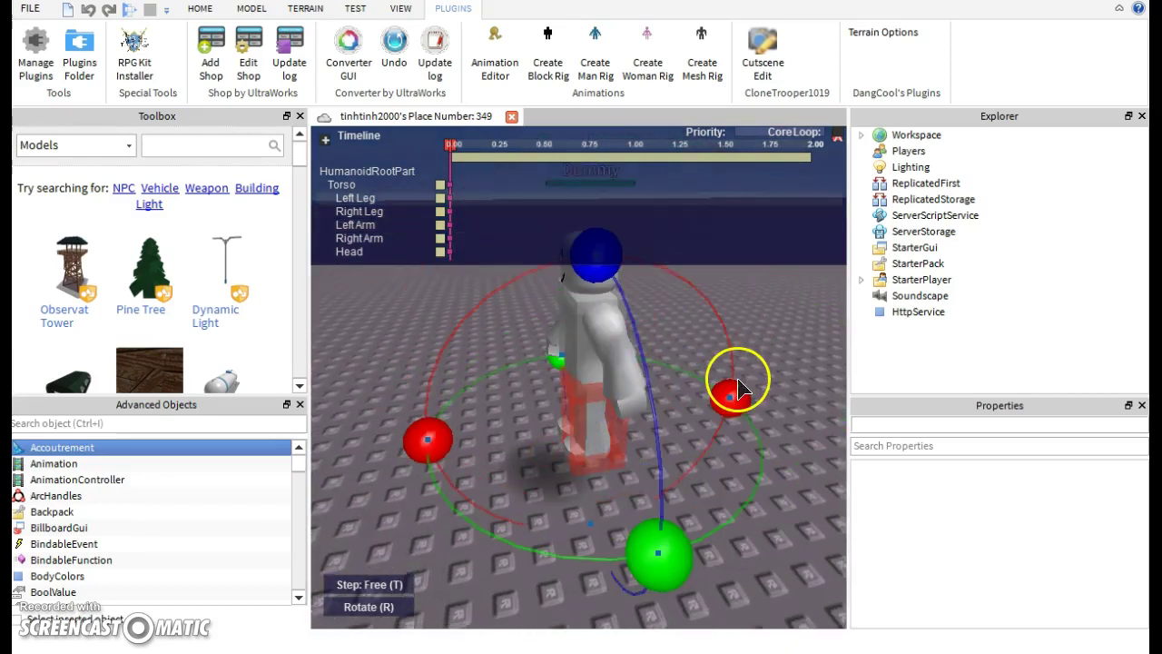
left_click_drag(738, 394, 734, 427)
Rotate the dummy's right leg opposite to the left leg at time 0.00
right_click_drag(753, 422, 754, 421)
key("w")
scroll(755, 423, "down", 5)
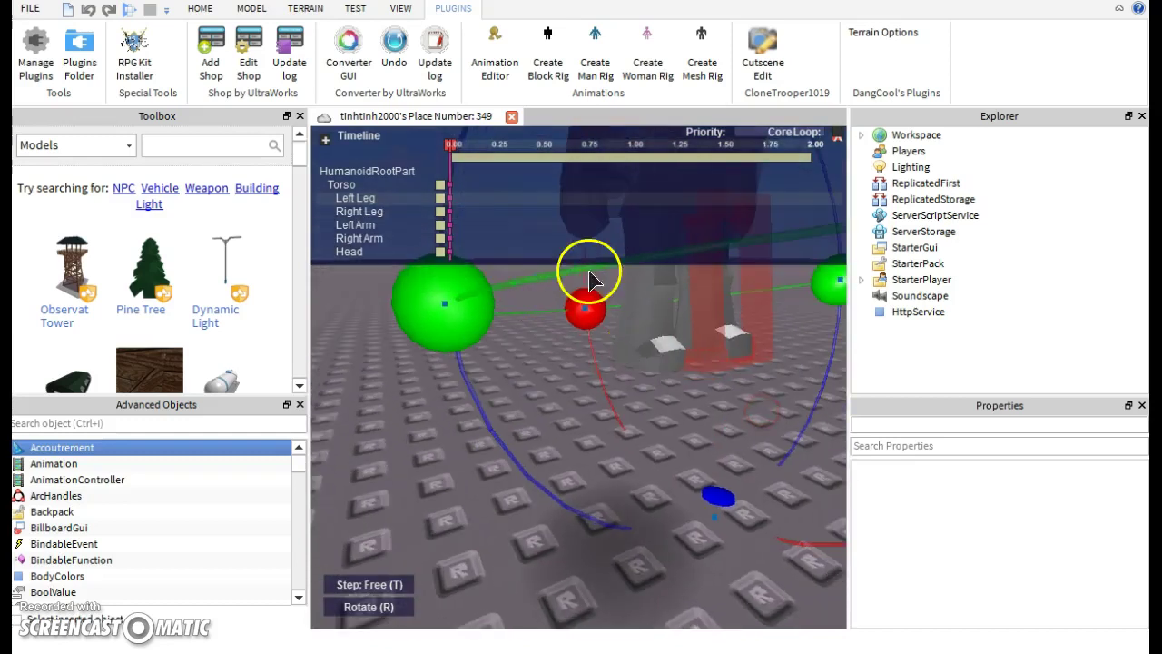
scroll(642, 367, "up", 1)
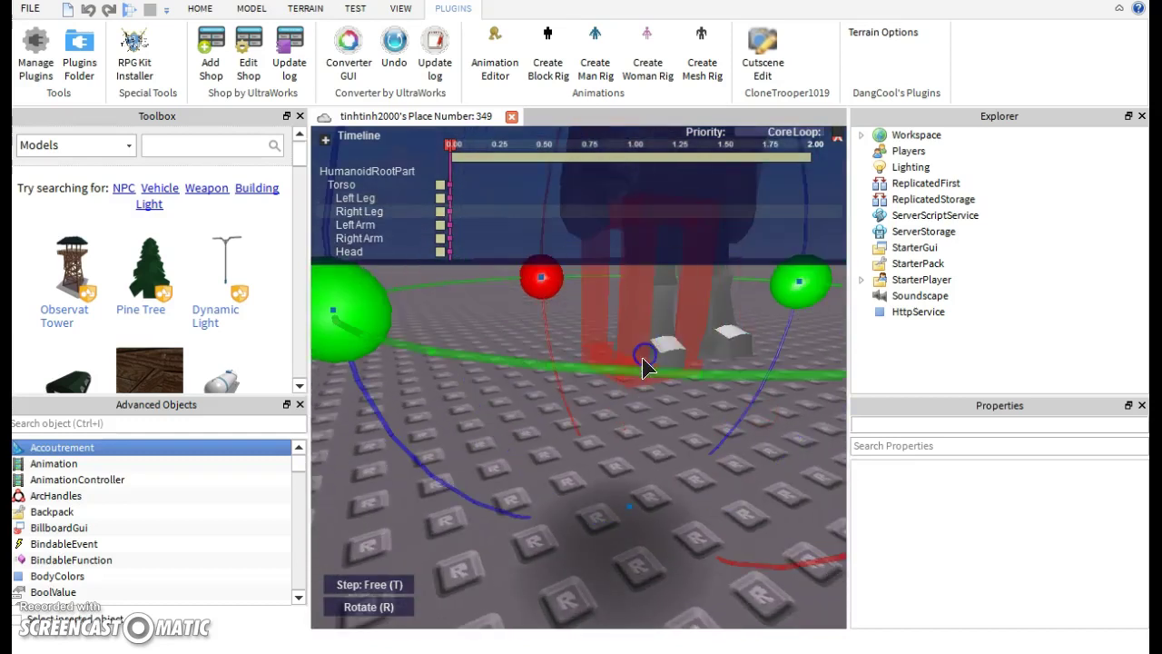
right_click_drag(642, 358, 672, 365)
left_click_drag(653, 350, 625, 367)
Move the timeline to about 0.15 and rotate the right leg into the opposite stride position
scroll(509, 149, "down", 3)
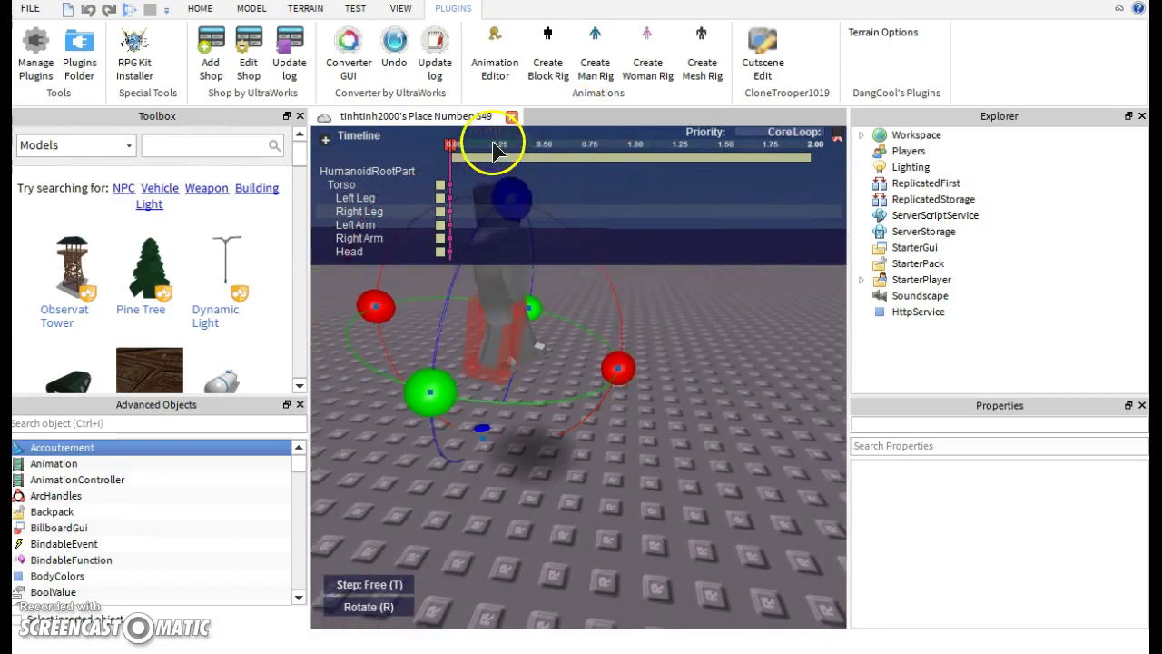
left_click(480, 146)
scroll(600, 382, "up", 2)
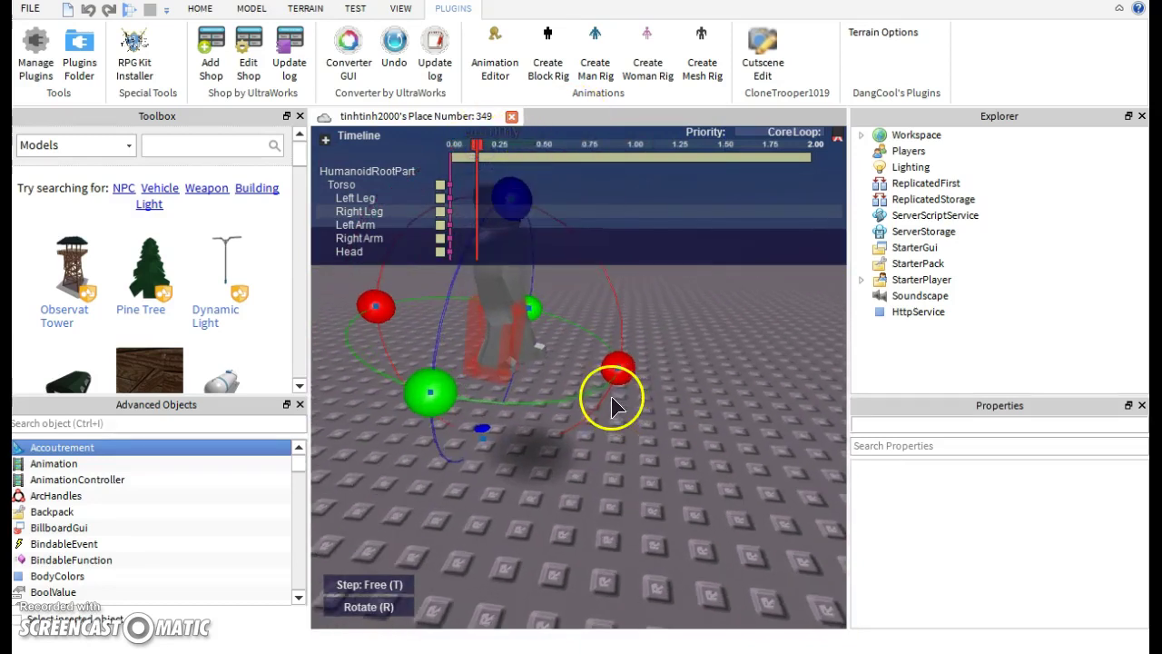
left_click_drag(626, 363, 612, 299)
Rotate the left leg into the opposite stride position at about 0.15
right_click_drag(612, 299, 605, 306)
left_click(411, 350)
left_click(410, 341)
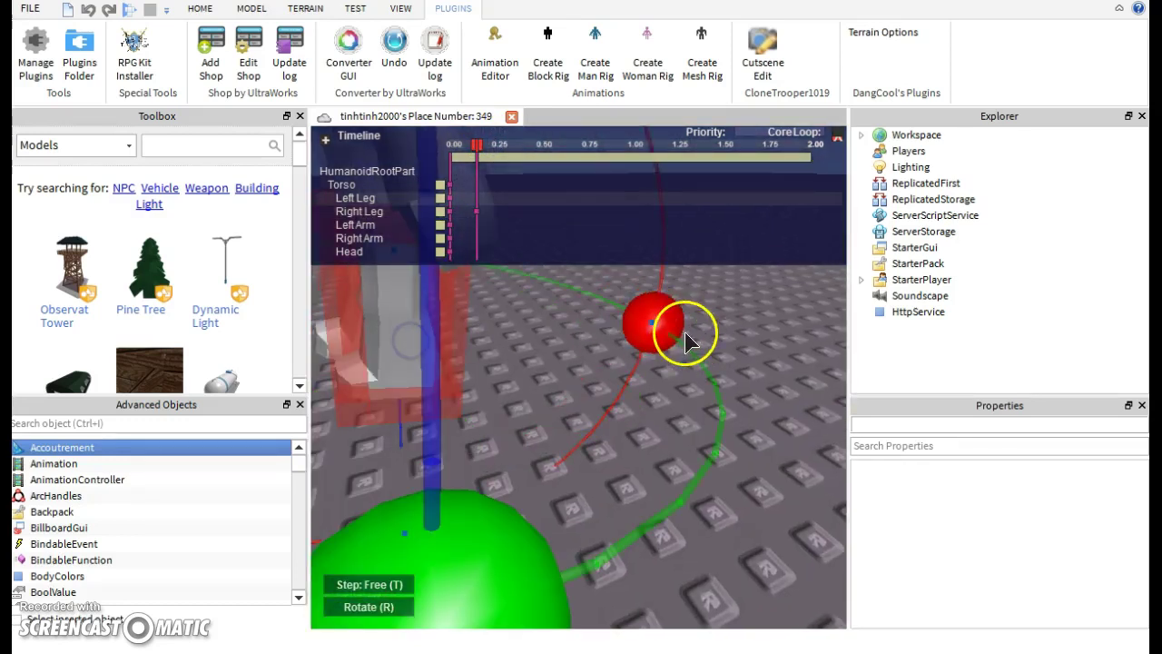
left_click_drag(678, 323, 721, 276)
Rotate the left arm forward at about 0.15 on the timeline
left_click_drag(518, 321, 524, 293)
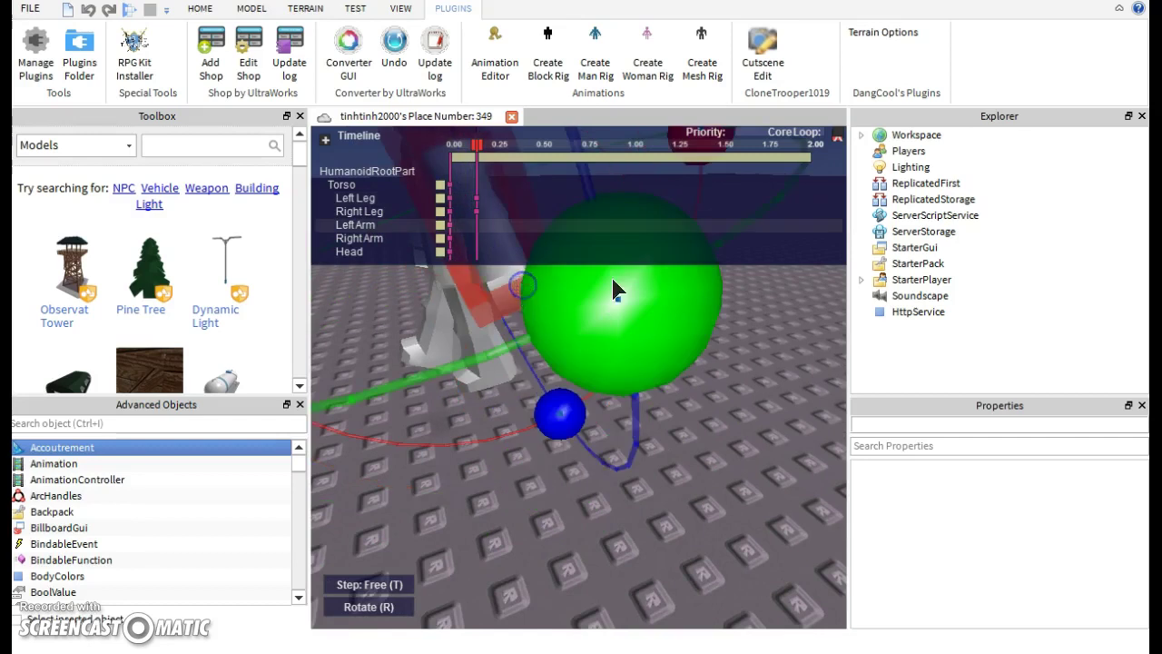
scroll(612, 279, "down", 8)
key("w")
right_click_drag(595, 314, 584, 341)
scroll(656, 320, "up", 3)
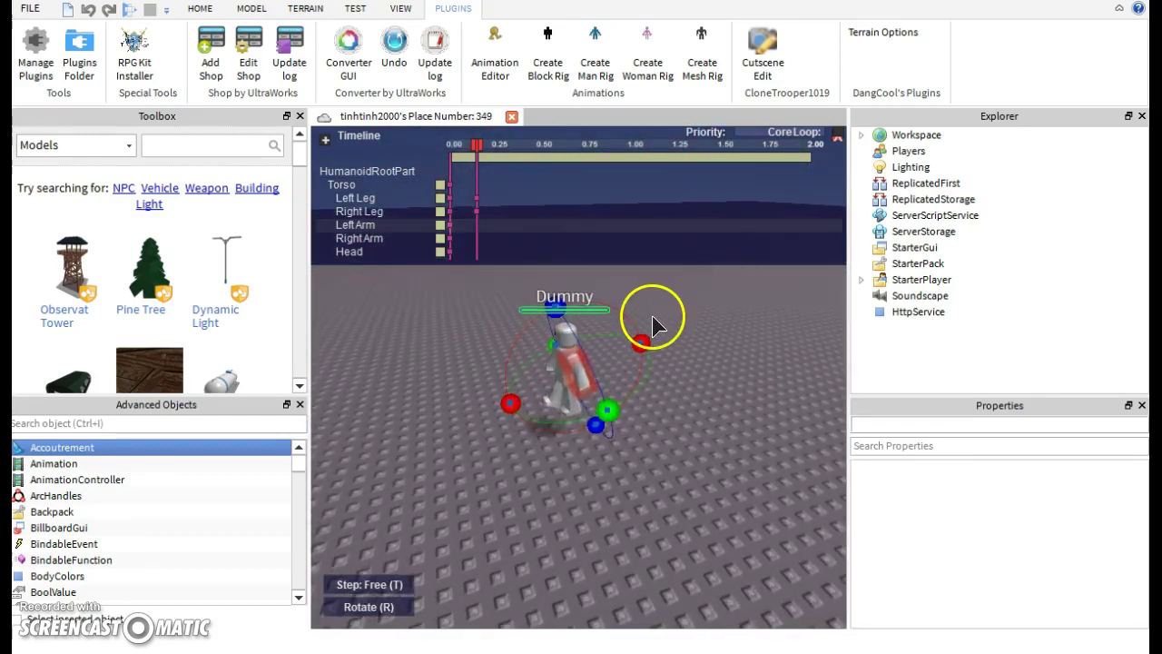
left_click_drag(645, 339, 628, 406)
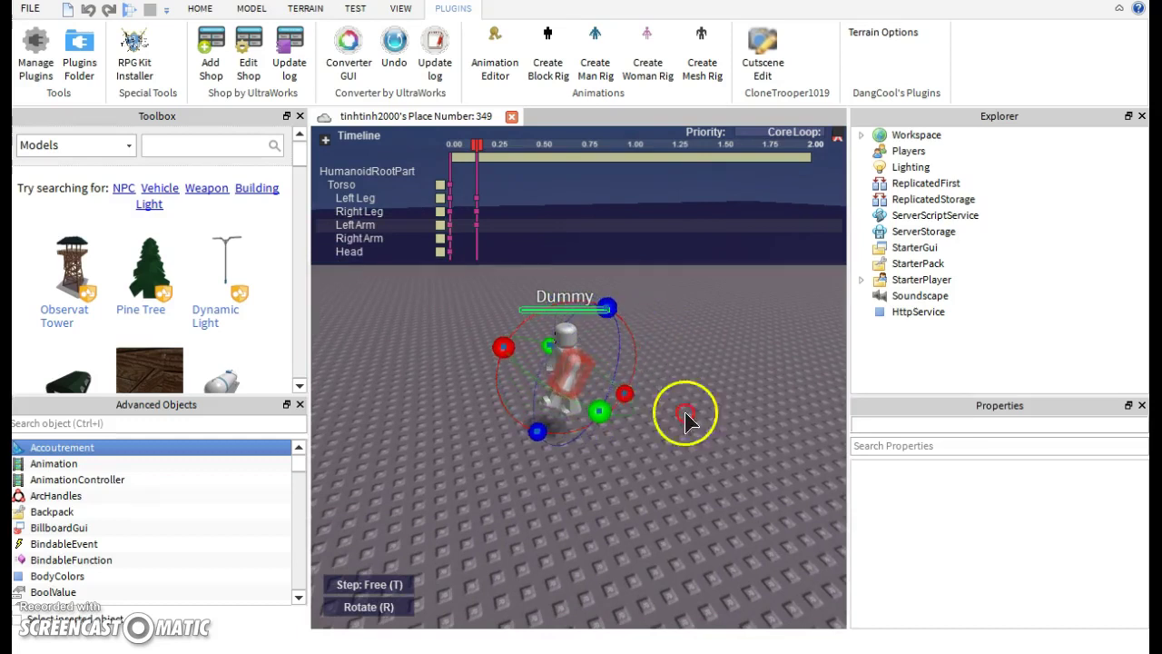
Rotate the right arm backward at about 0.15 on the timeline
scroll(636, 409, "up", 5)
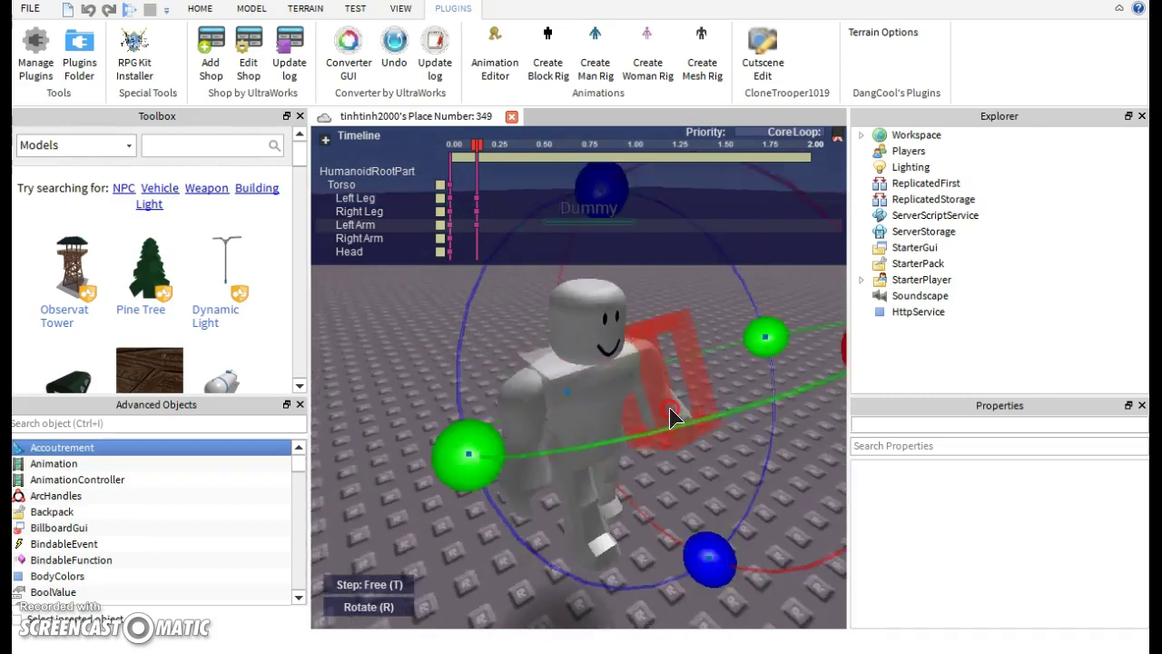
right_click_drag(670, 408, 643, 385)
left_click(637, 388)
left_click_drag(703, 429, 631, 579)
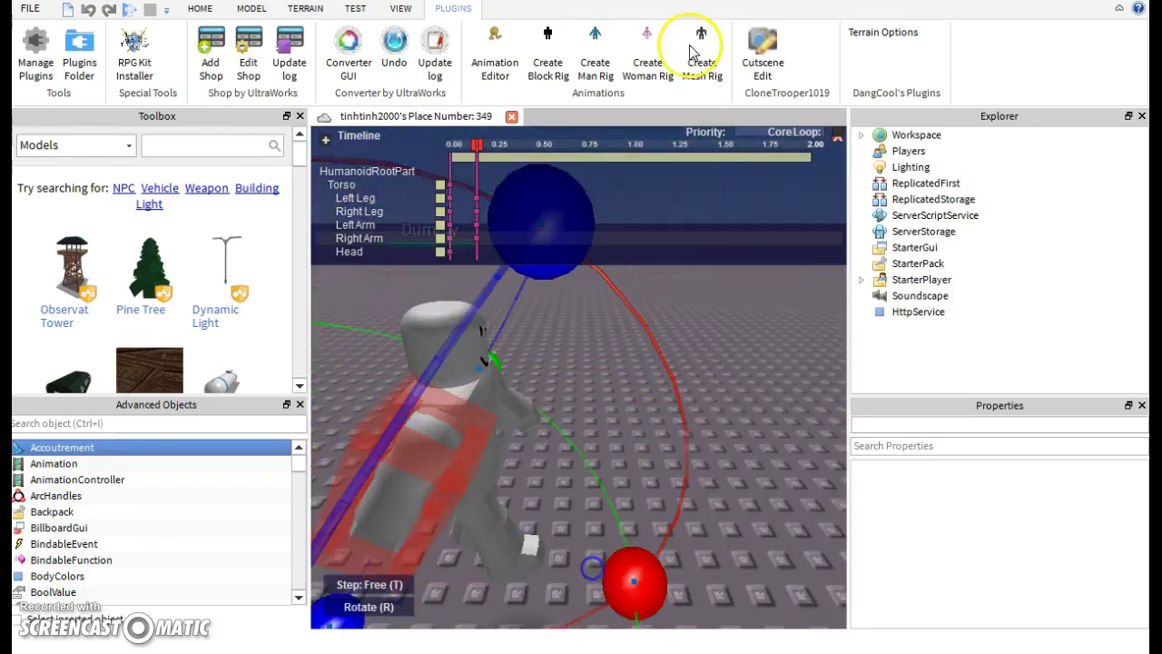
Enable looping for the walking animation and preview it on the dummy
left_click(837, 134)
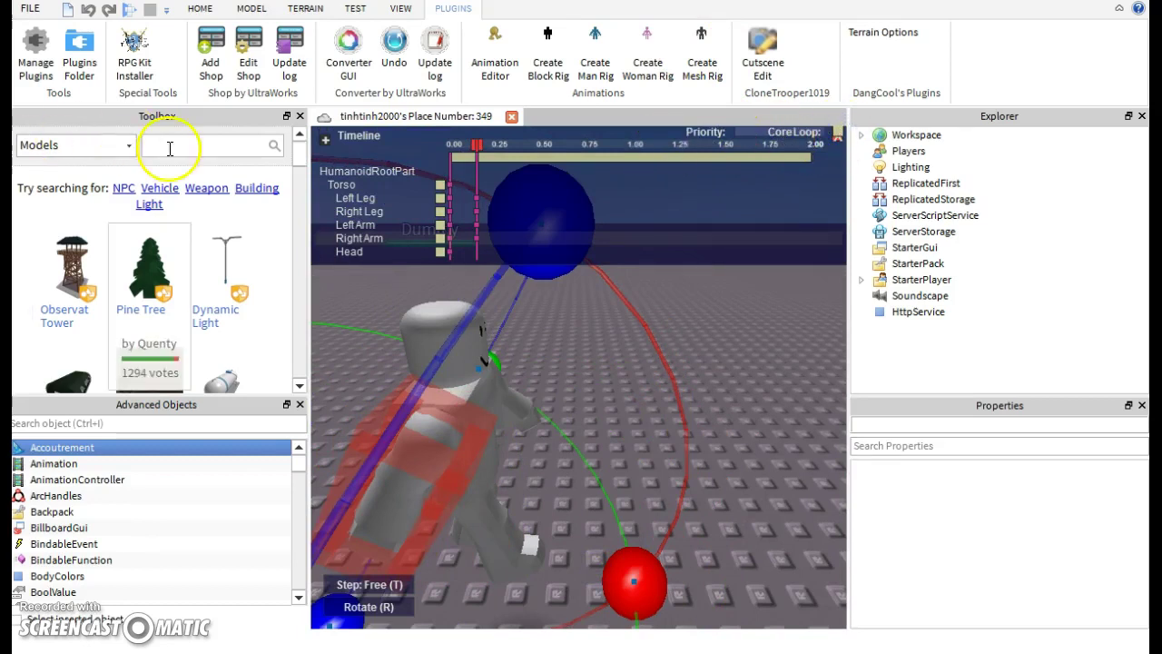
left_click(323, 140)
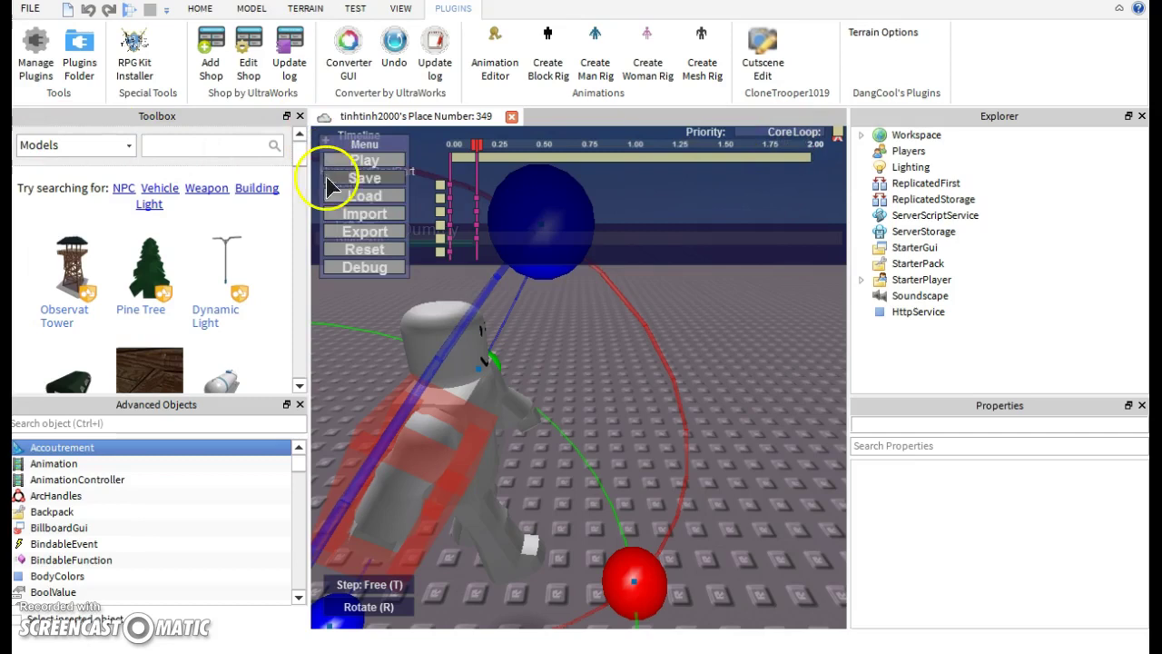
left_click(357, 249)
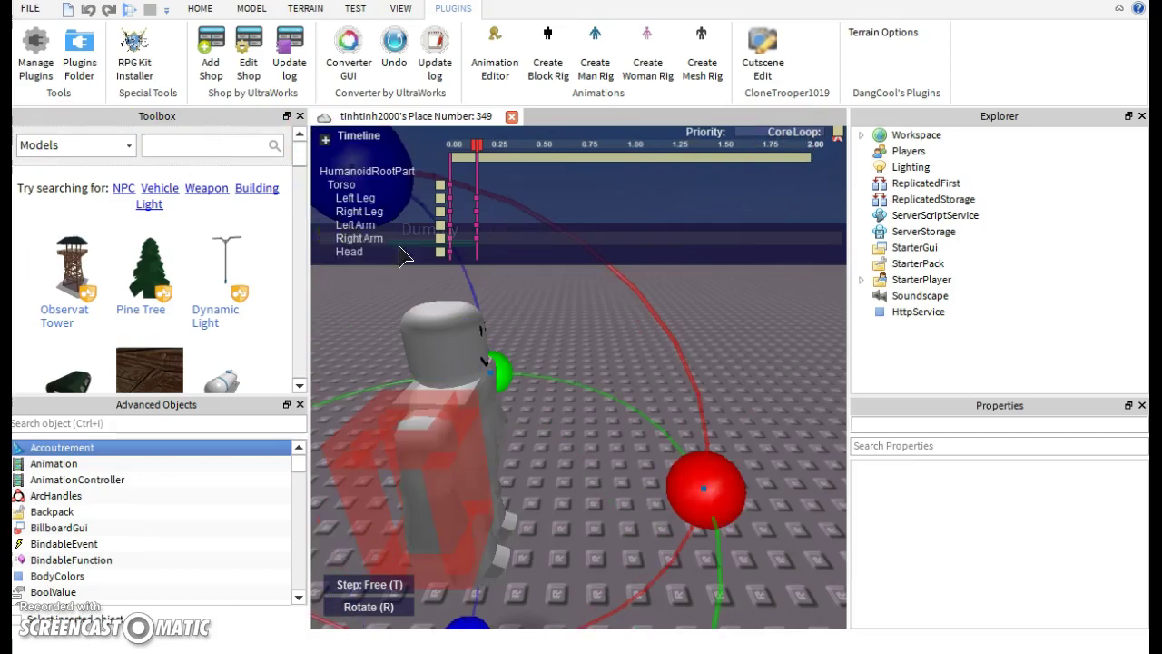
Export the animation, choosing to create a new one under My Animations
left_click(436, 306)
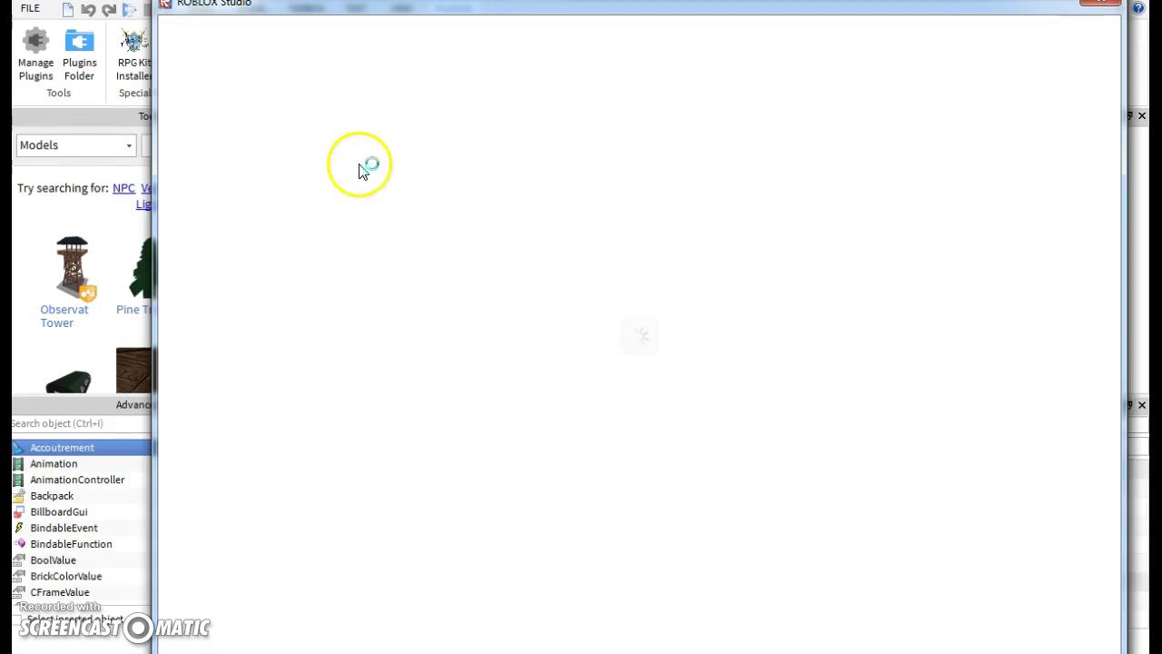
left_click(218, 13)
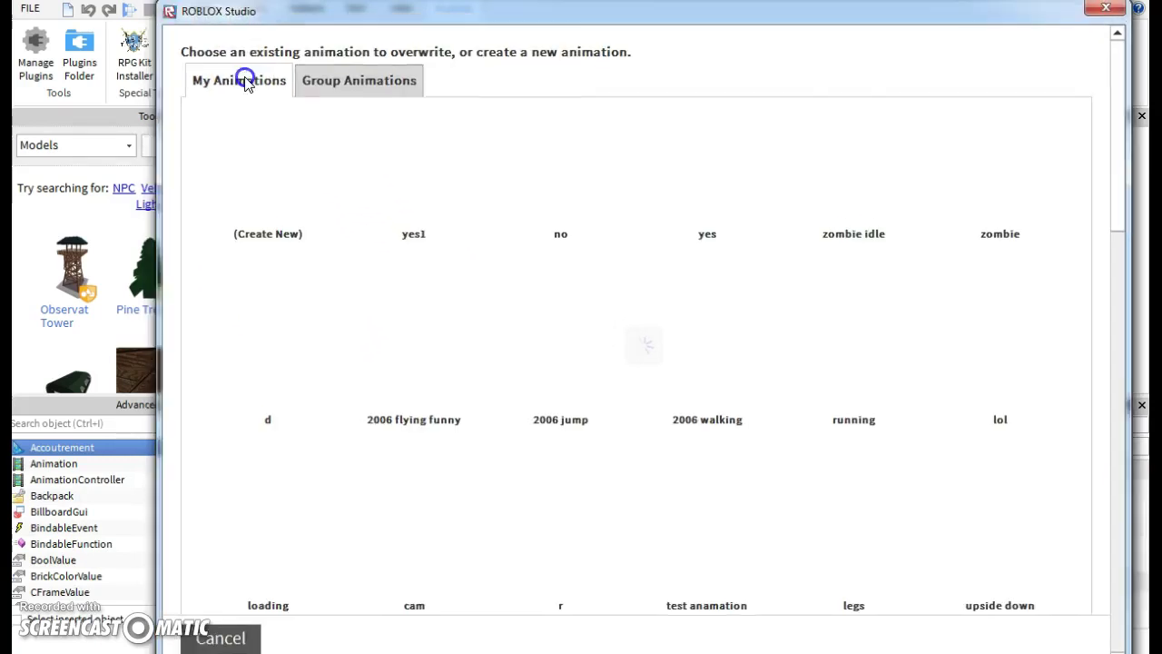
left_click(255, 214)
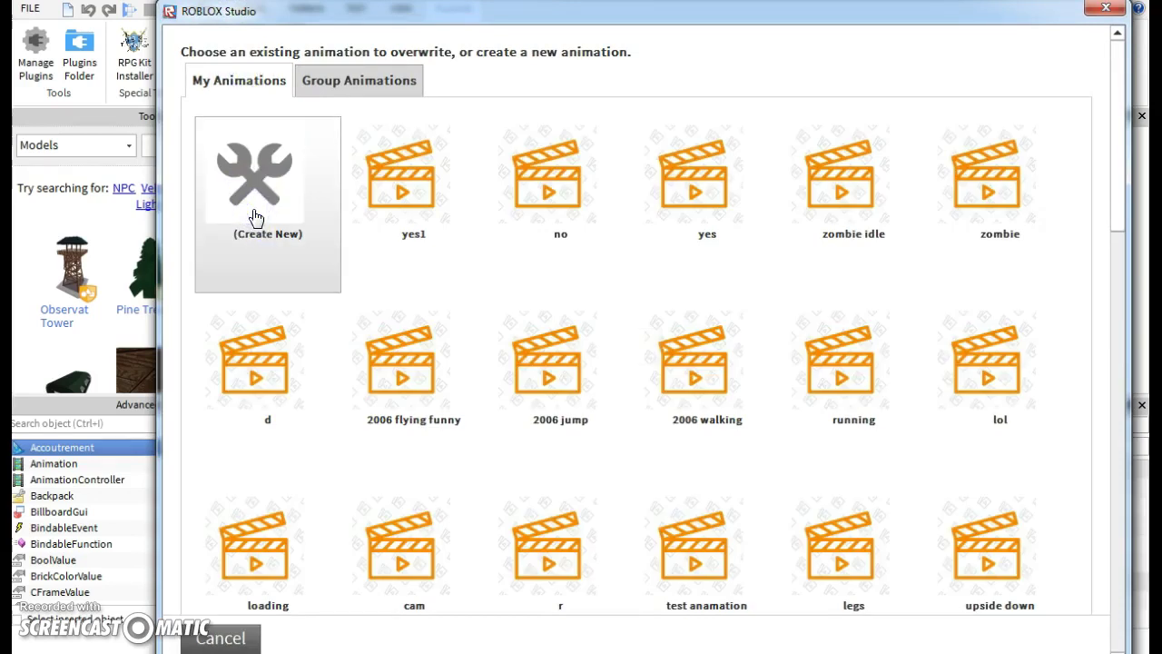
left_click(261, 202)
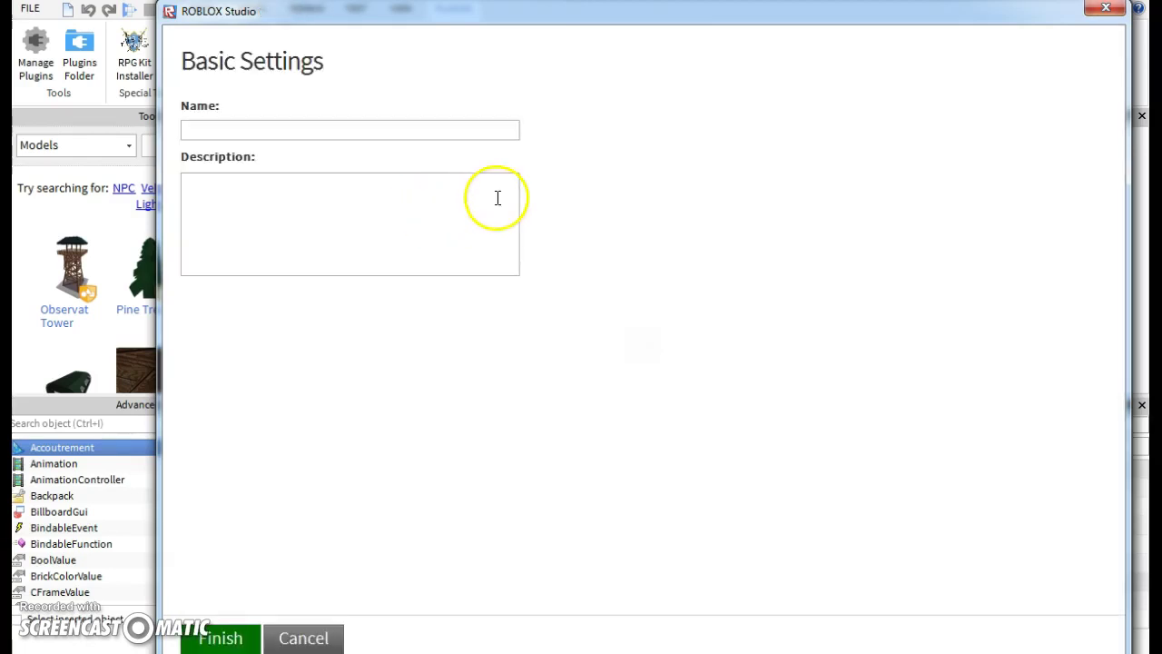
Create the animation with the name "Walking for youtube" and the description "For youtube .U."
left_click(301, 129)
type("Walkin")
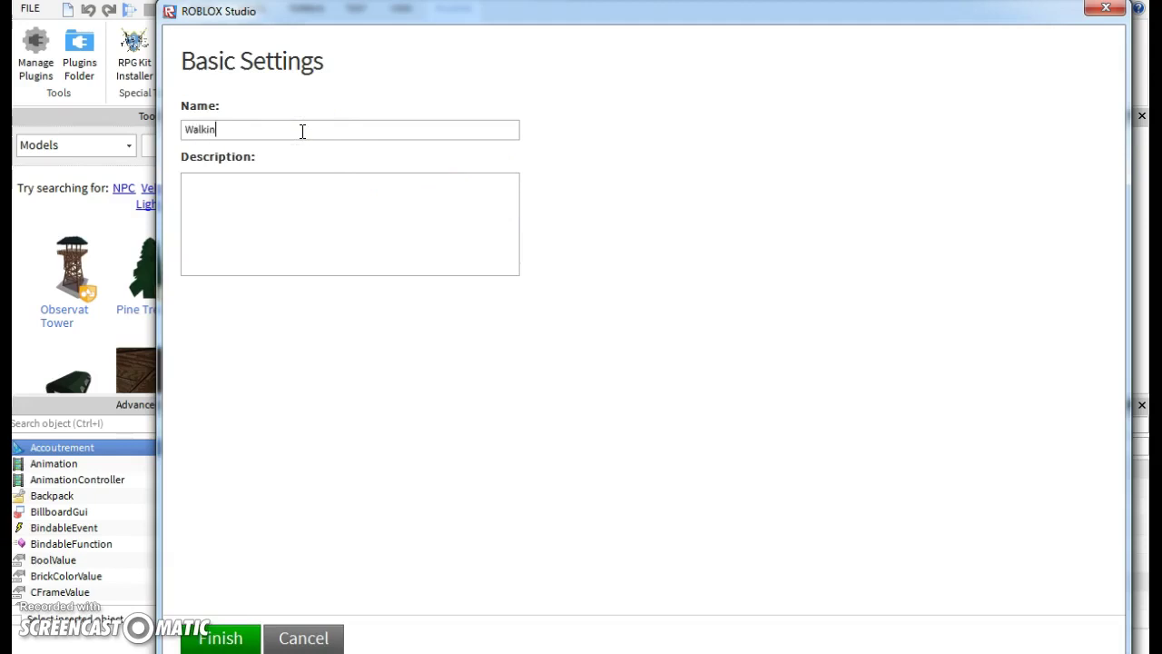
type("g for youtube")
left_click(333, 252)
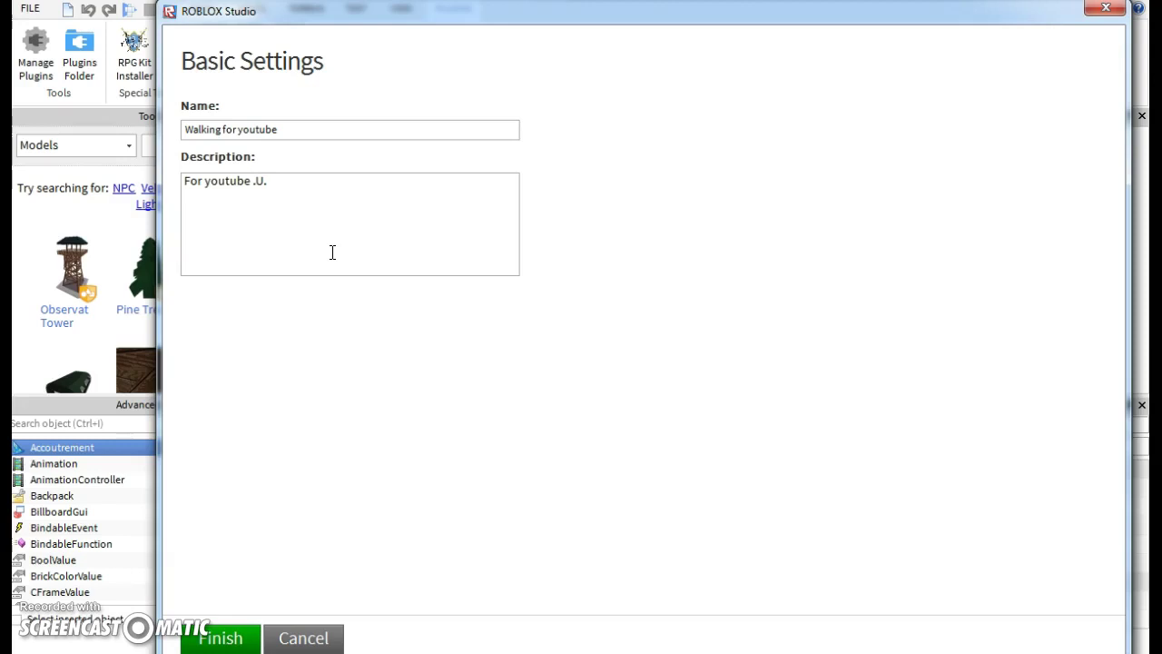
left_click(234, 634)
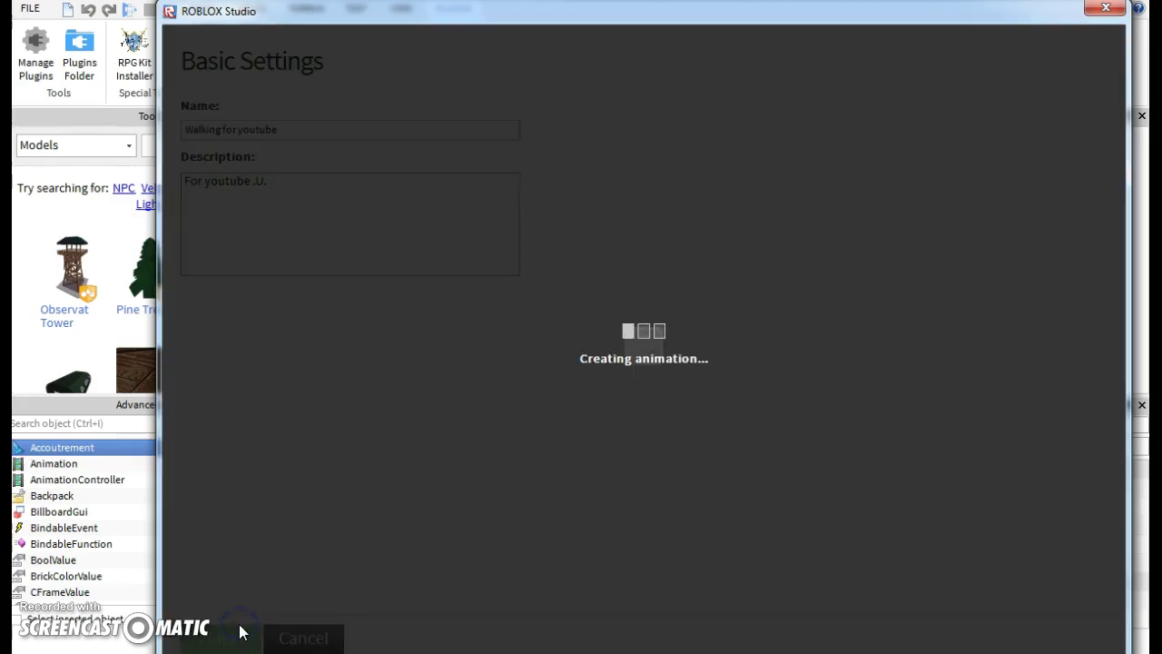
Let the animation data upload to "Walking for youtube" and dismiss the upload window
left_click(150, 500)
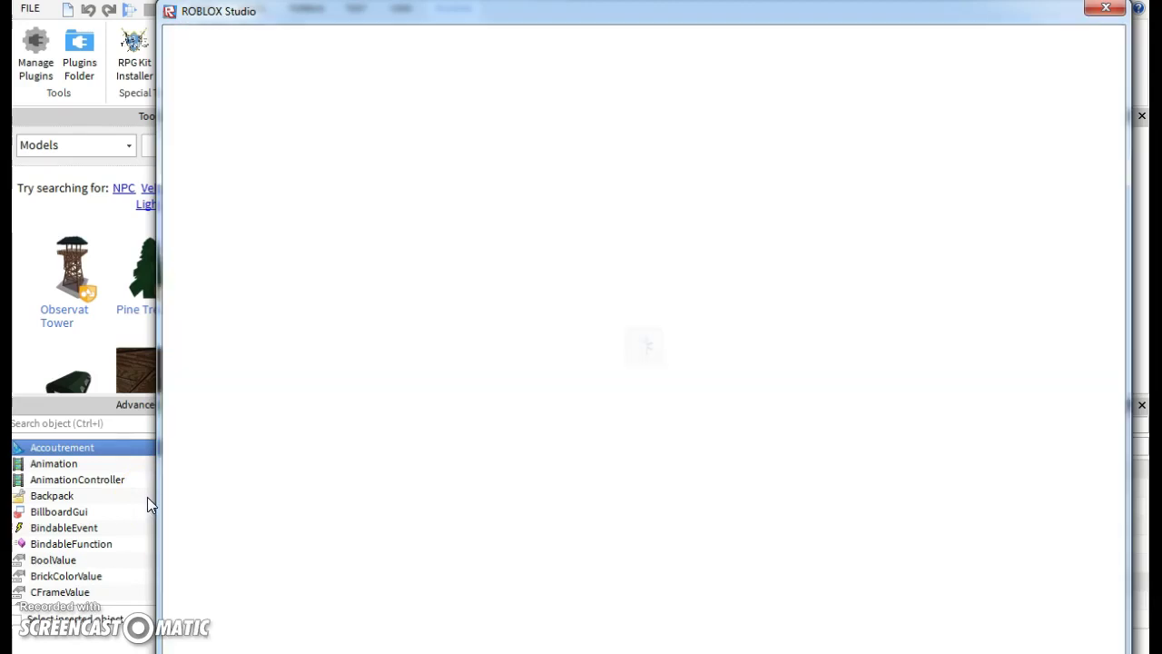
left_click(233, 398)
left_click(534, 80)
left_click(705, 82)
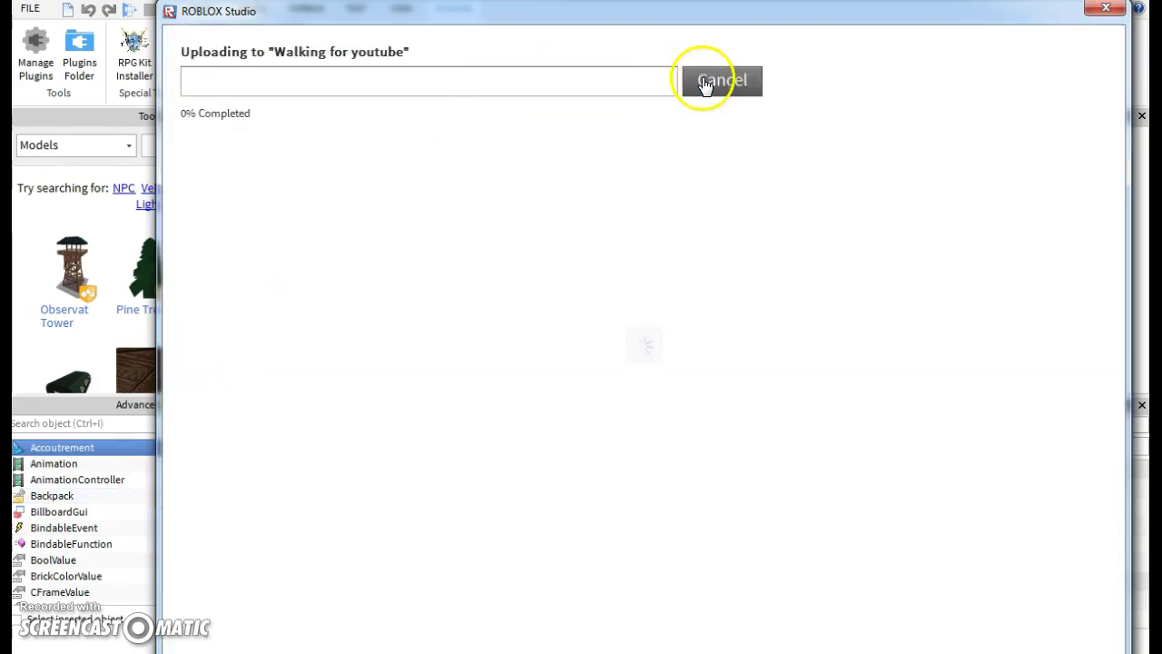
left_click(714, 80)
On the Roblox website, show the Animations creations and open the "Walking for youtube" item page
right_click_drag(514, 449, 563, 436)
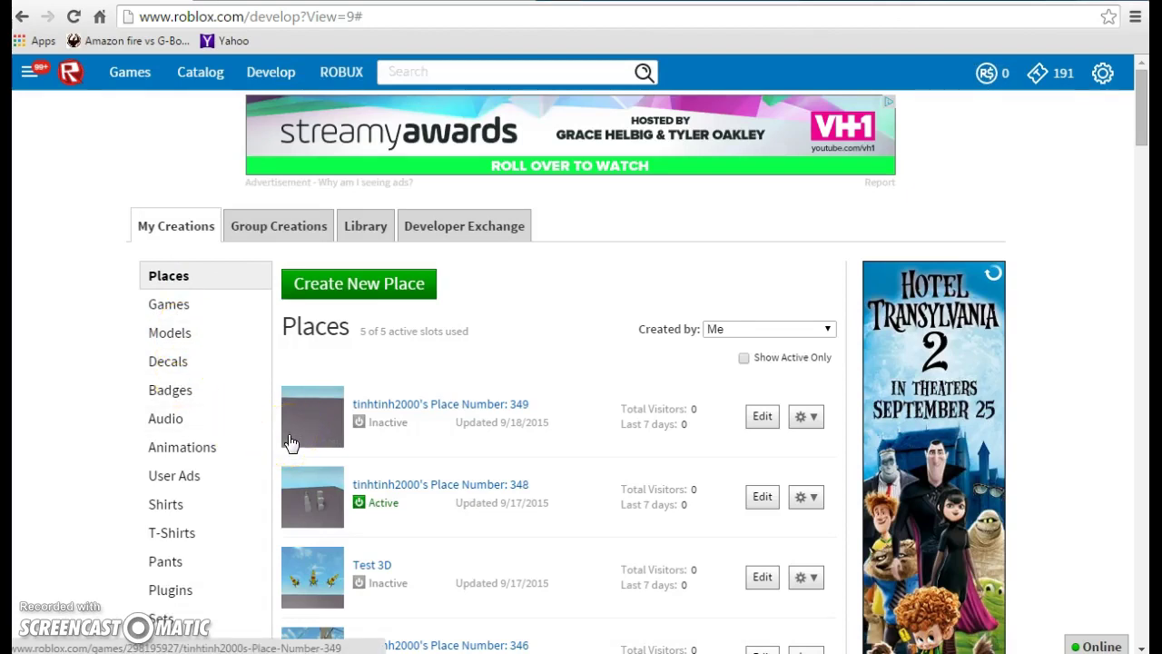
scroll(190, 463, "down", 3)
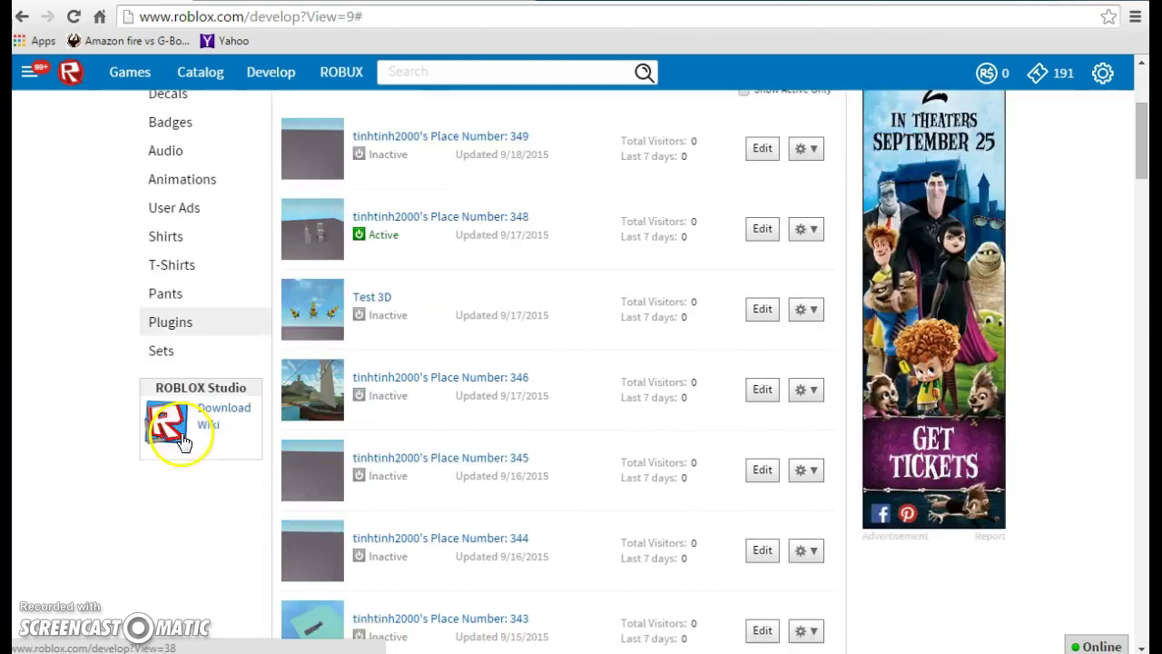
left_click(210, 171)
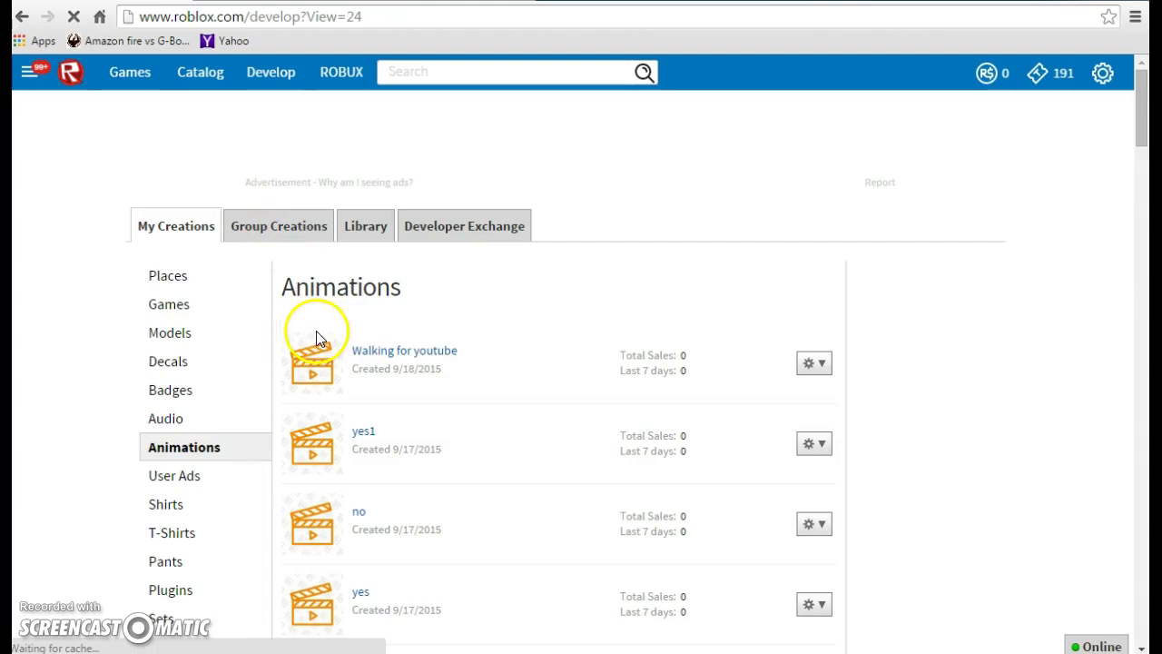
left_click(326, 354)
left_click(300, 363)
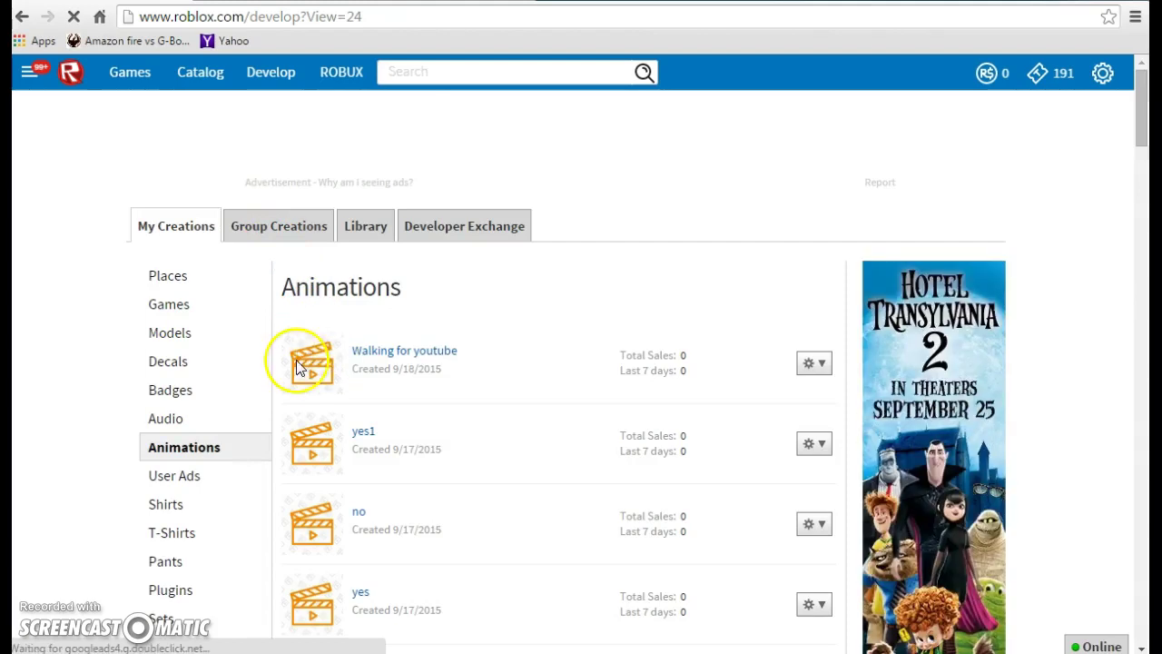
left_click(350, 376)
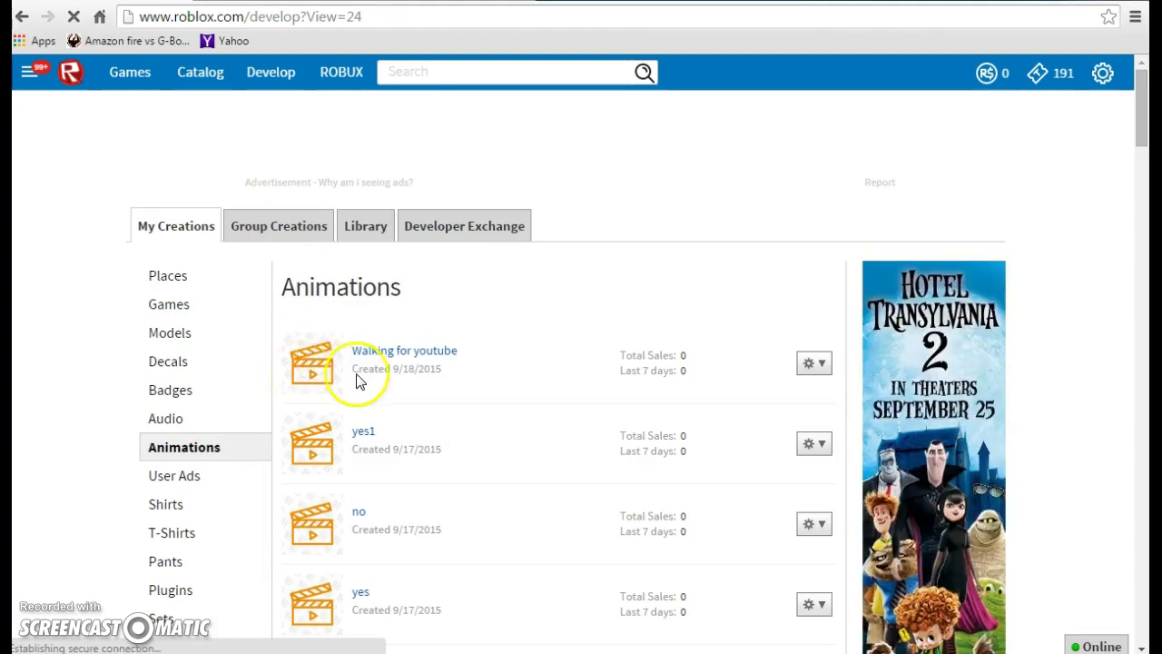
left_click(303, 385)
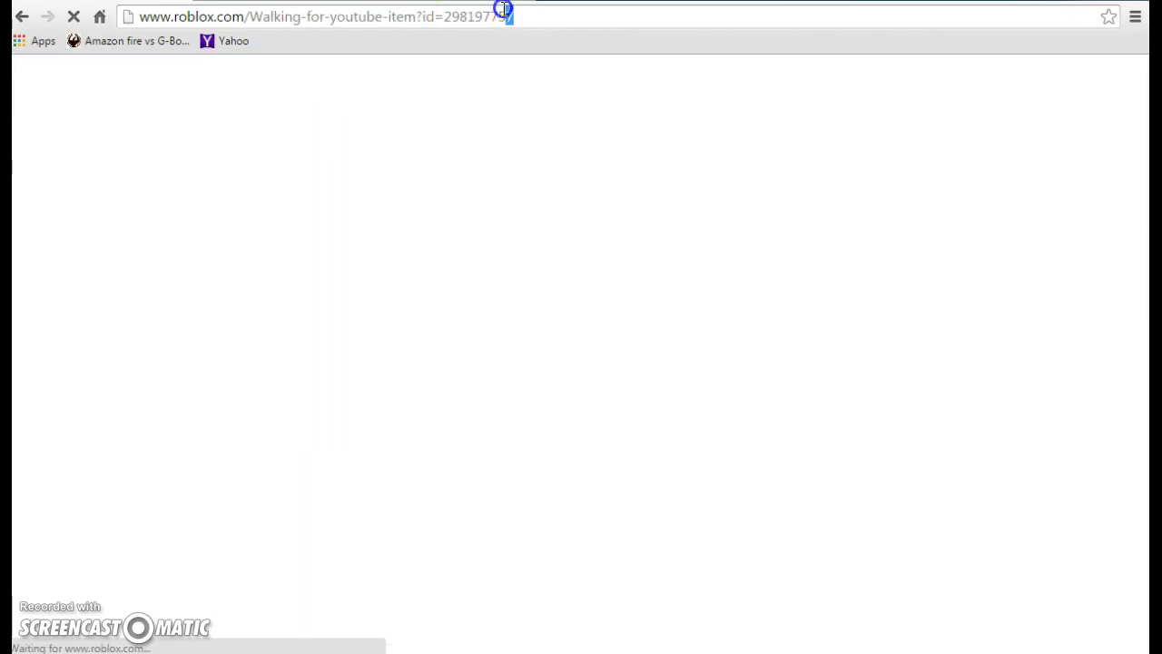
Copy the numeric asset ID of "Walking for youtube" from the page address
left_click_drag(503, 9, 439, 17)
right_click(439, 18)
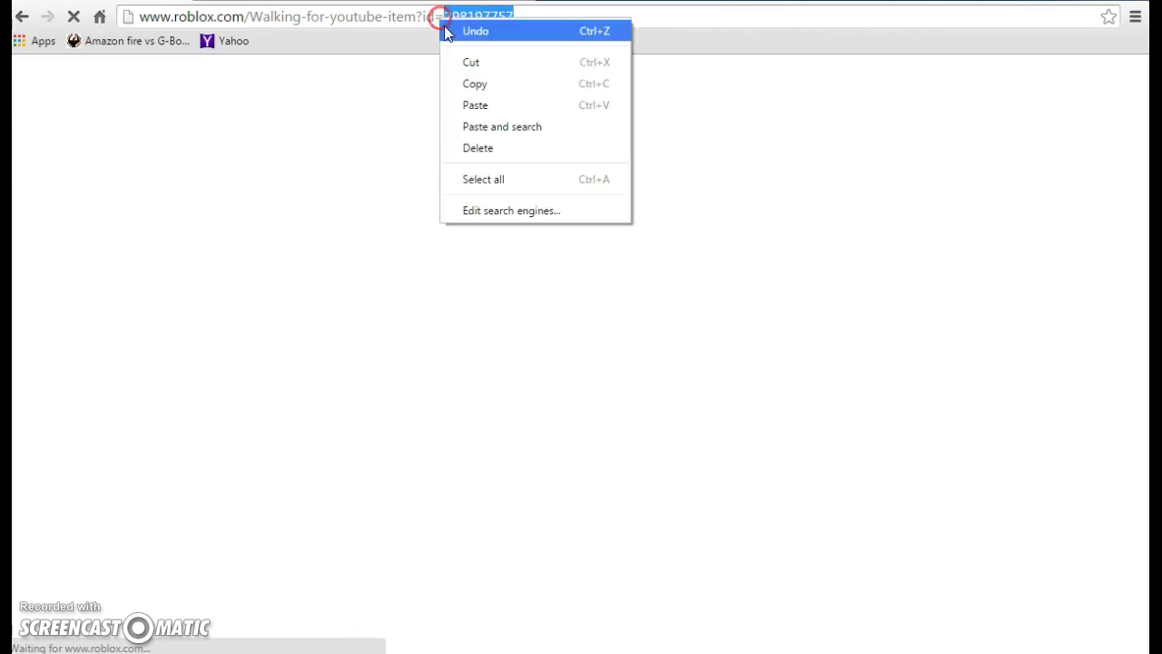
left_click(481, 83)
Switch back to Roblox Studio and close the animation editor for the dummy
left_click(436, 652)
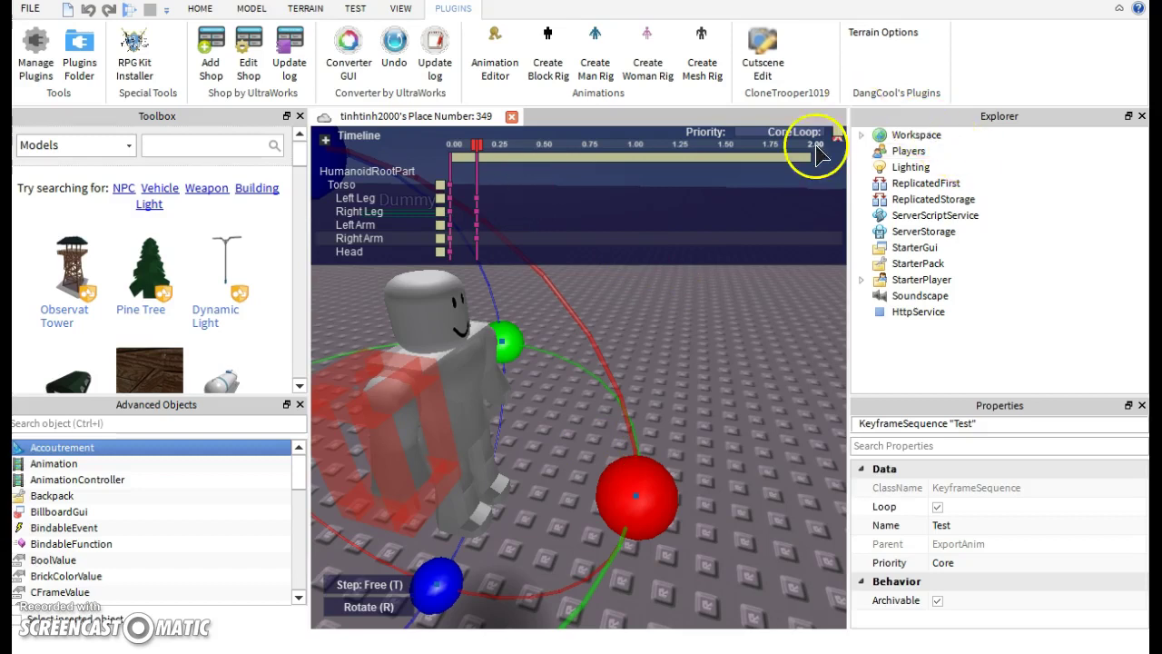
left_click(841, 142)
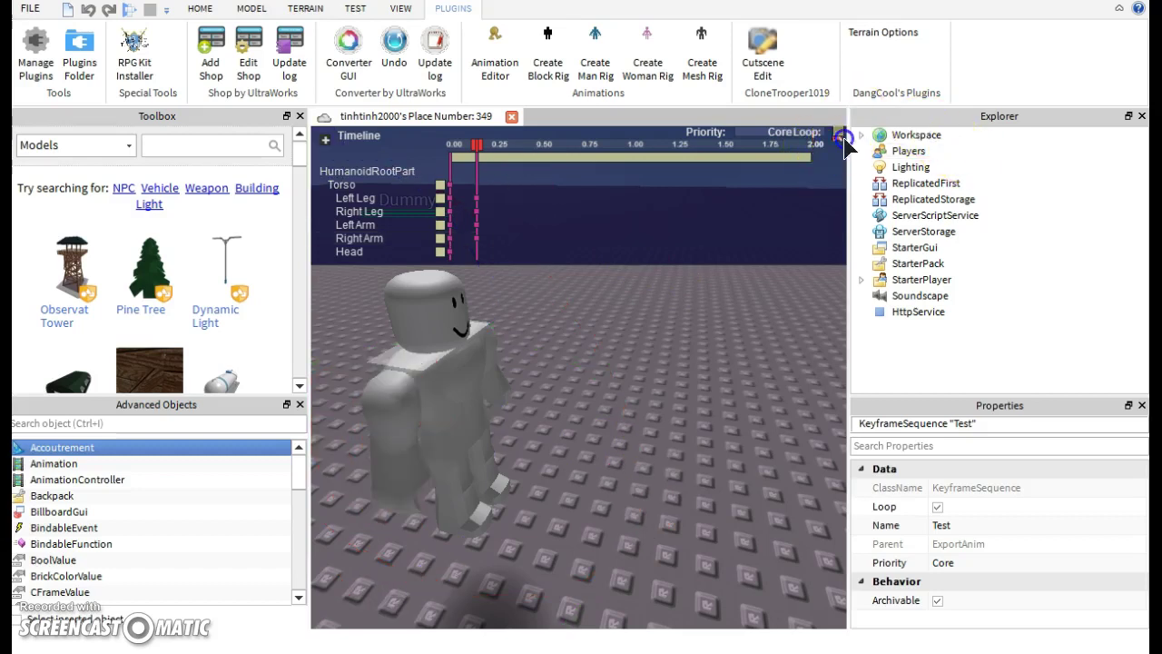
left_click(839, 137)
left_click(201, 9)
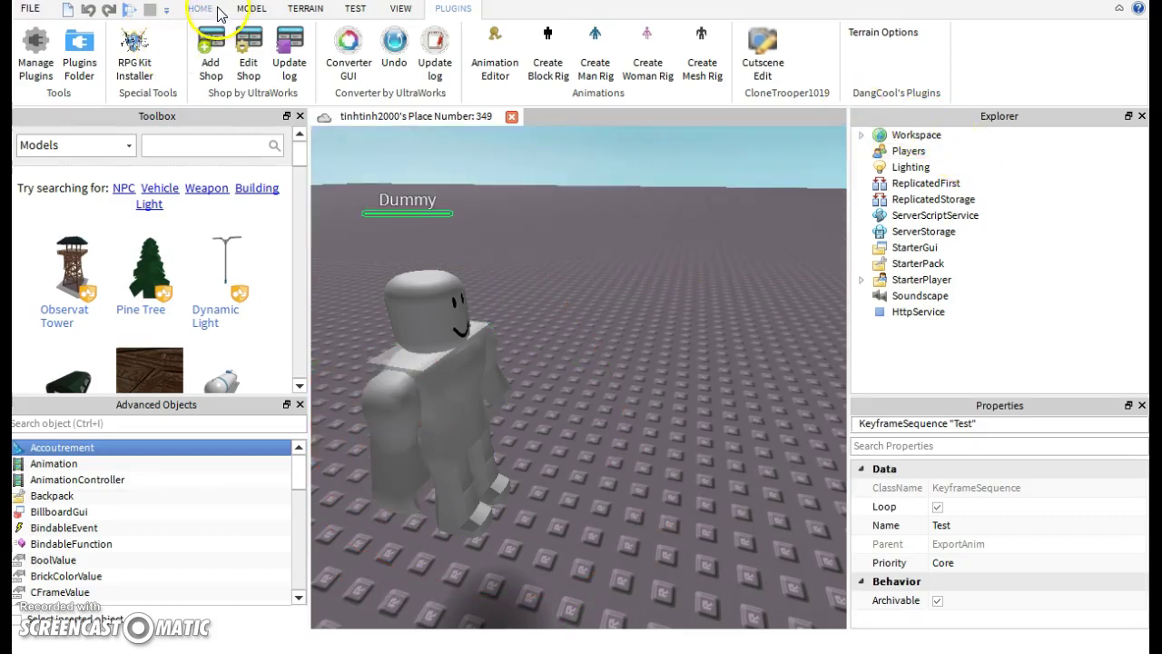
left_click(131, 60)
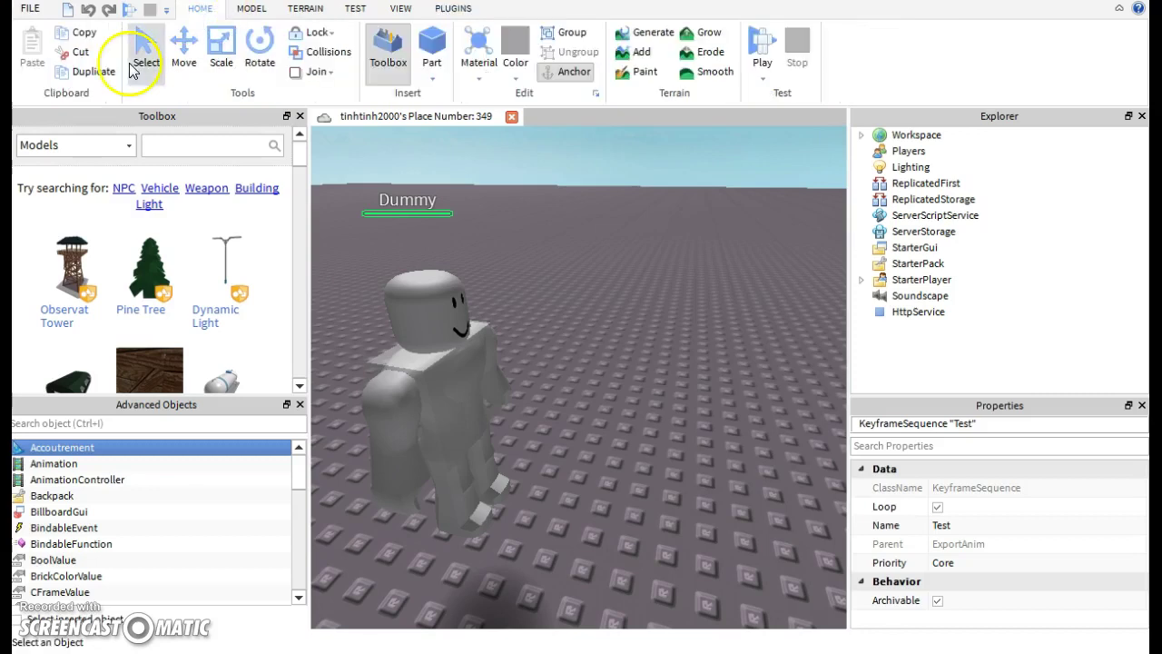
Set the Toolbox category to My Models and load further batches of models to look for an animation script
left_click(40, 145)
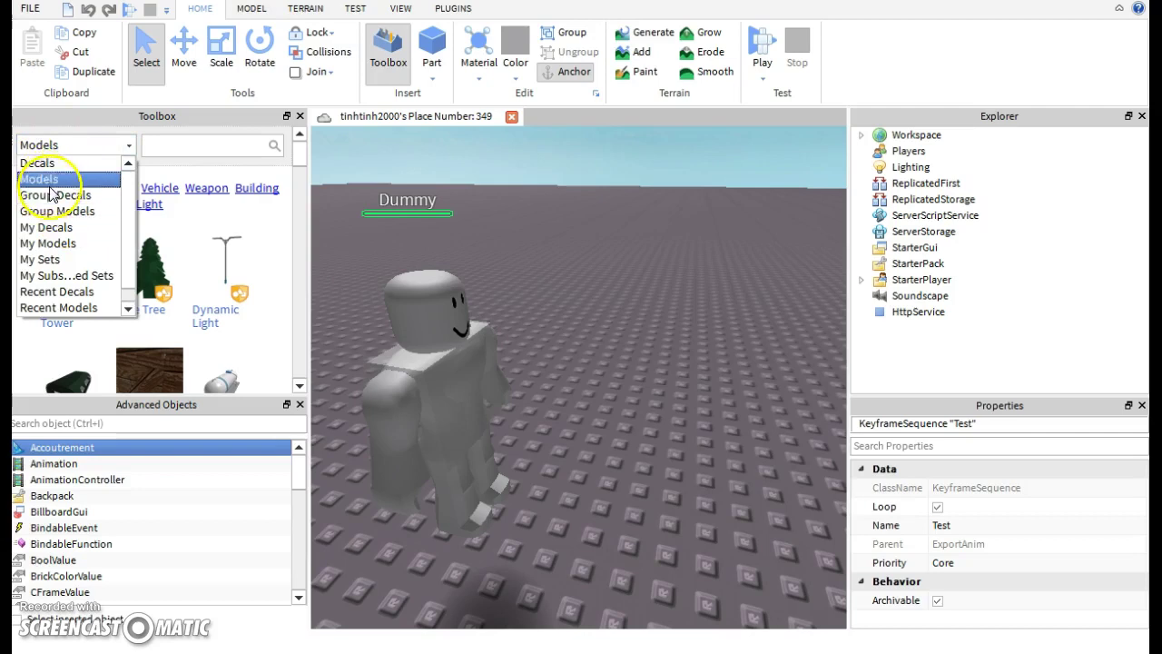
left_click(61, 243)
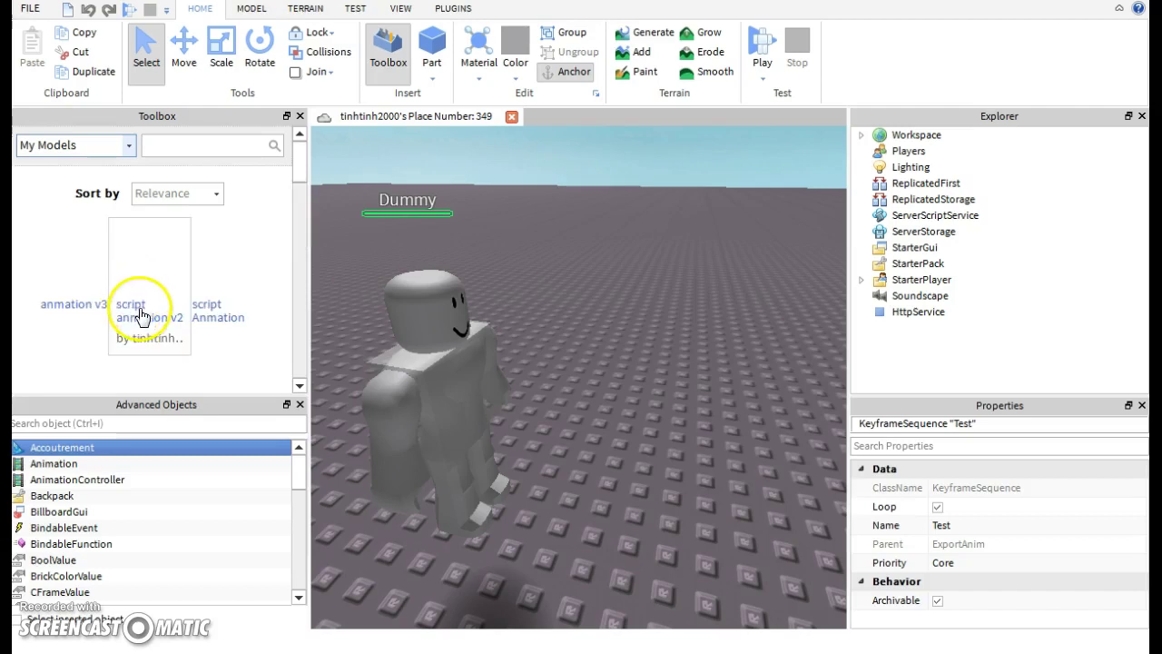
scroll(140, 309, "down", 10)
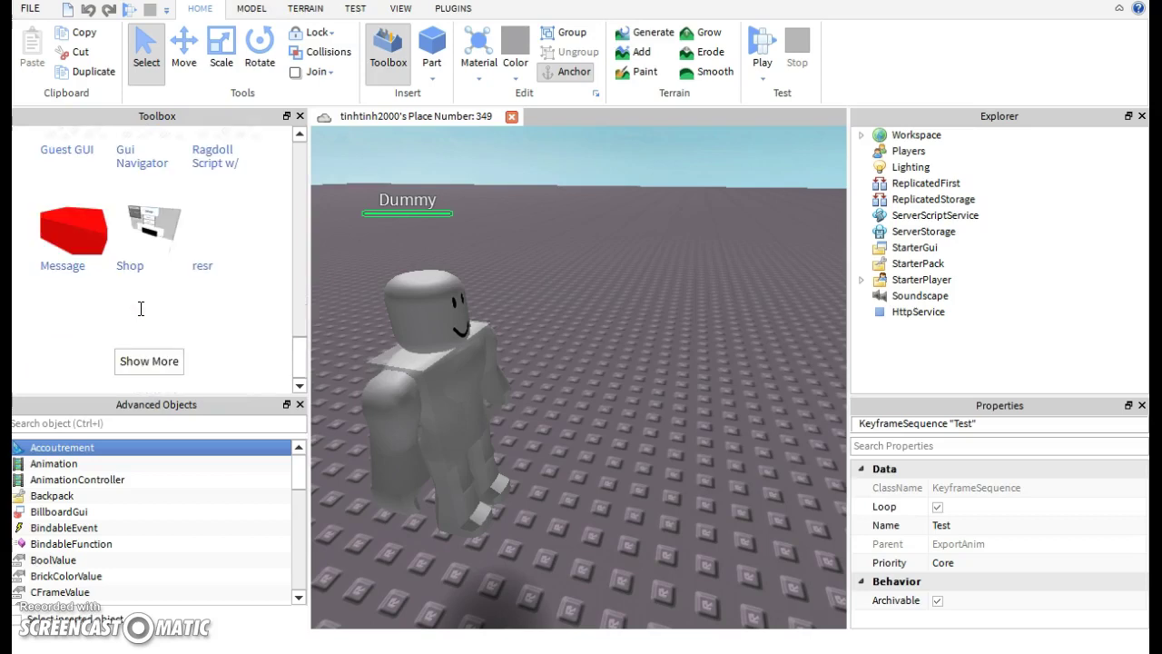
left_click(154, 362)
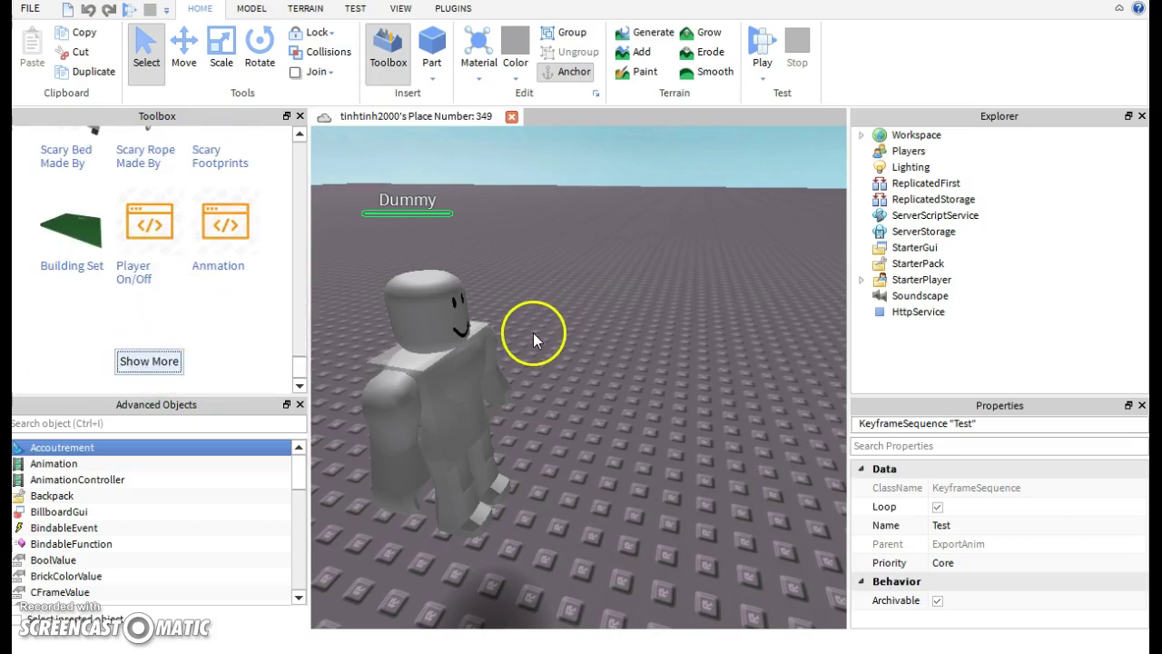
left_click(131, 363)
left_click(125, 344)
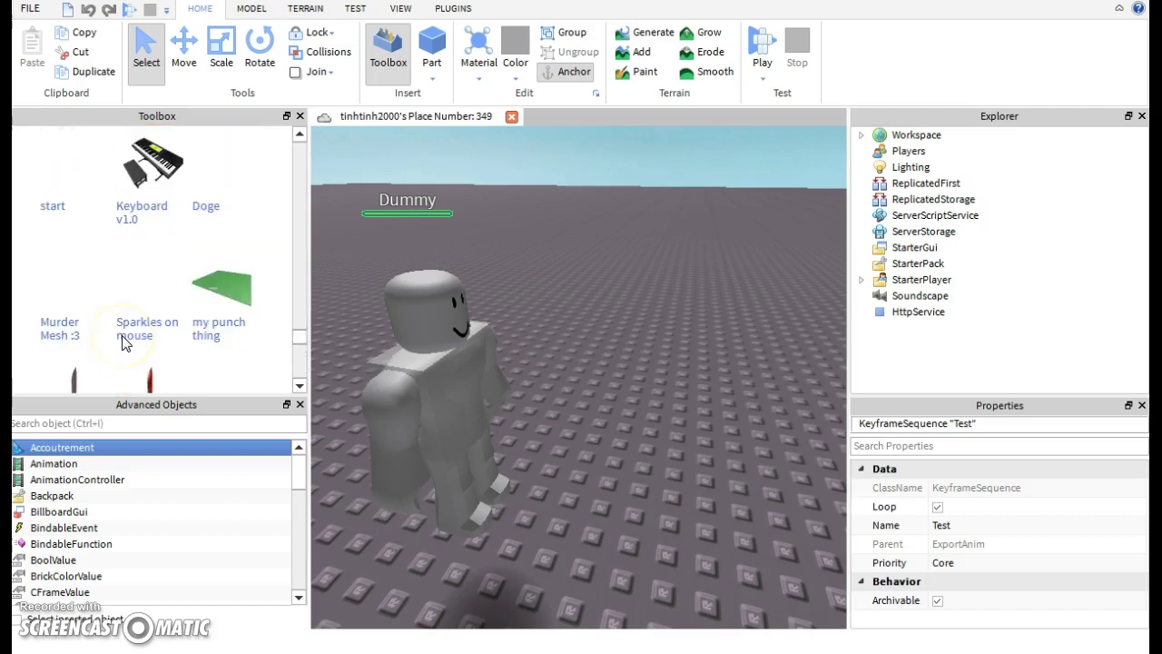
scroll(125, 343, "down", 5)
scroll(125, 343, "down", 2)
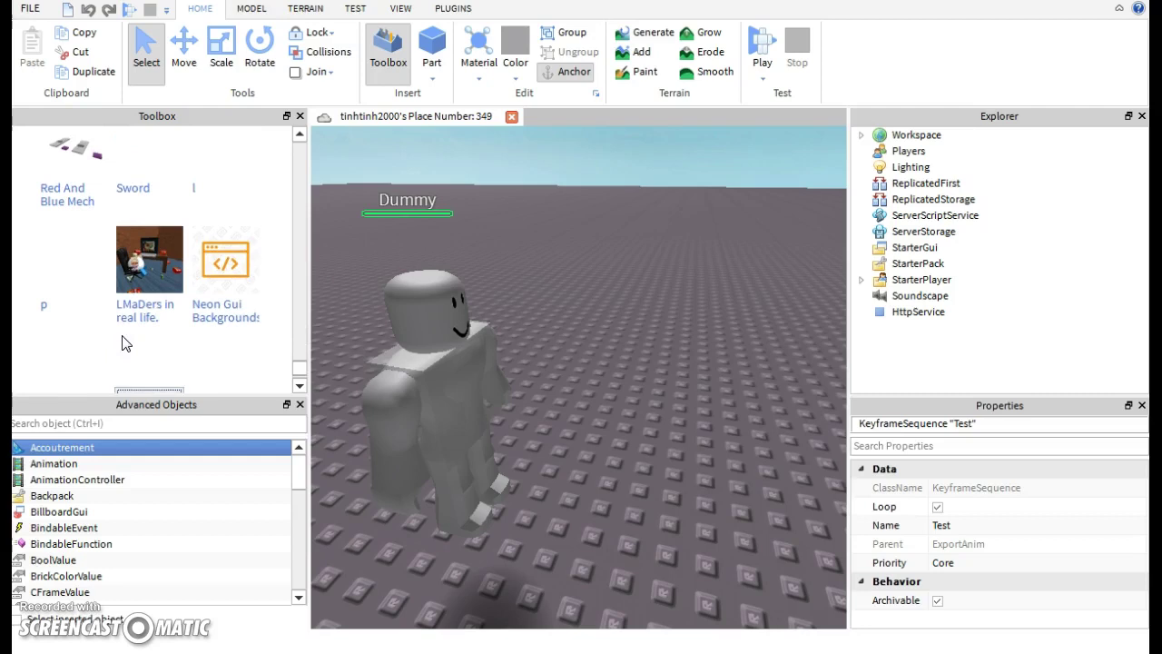
left_click(129, 361)
left_click(132, 361)
left_click(131, 361)
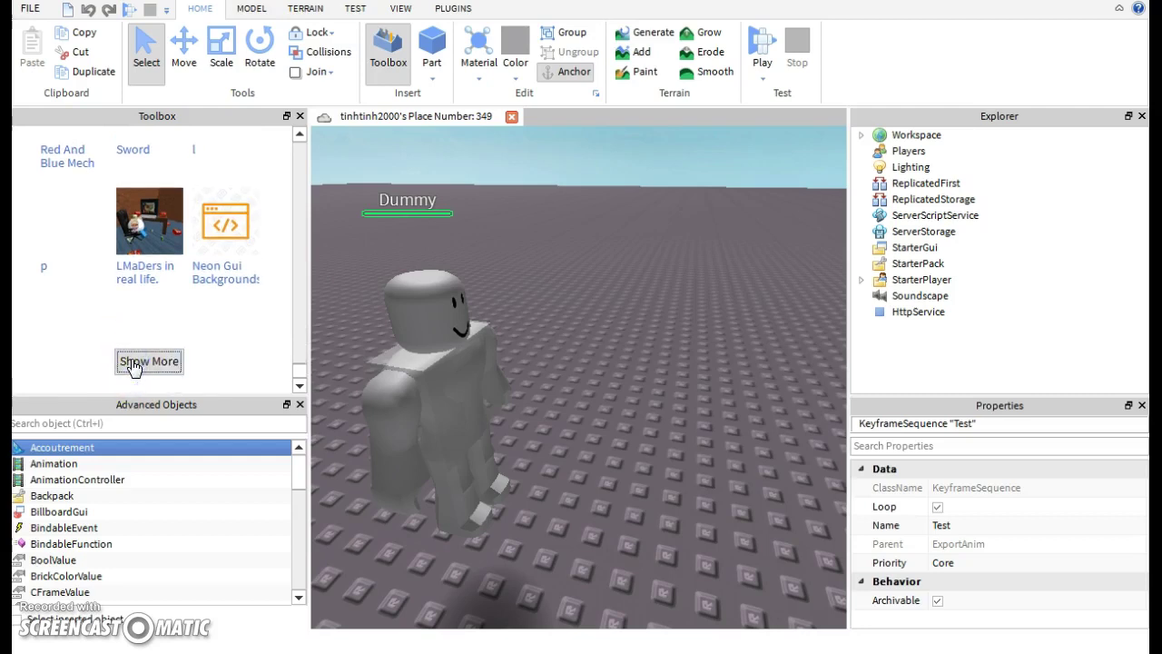
scroll(134, 367, "down", 1)
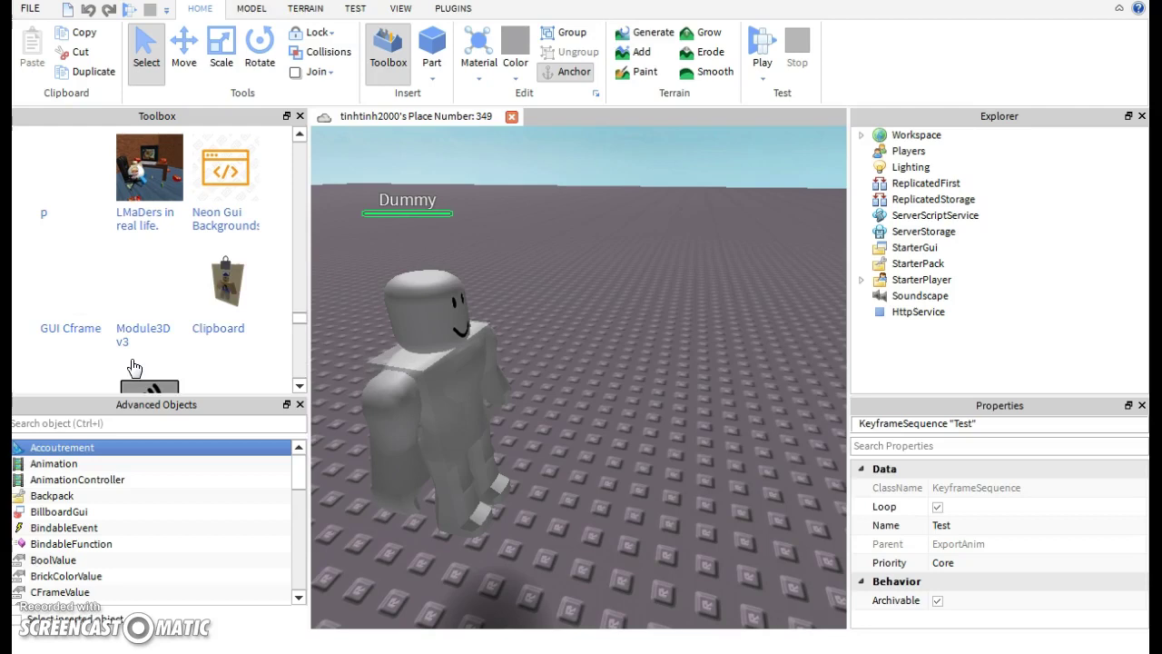
scroll(134, 367, "down", 4)
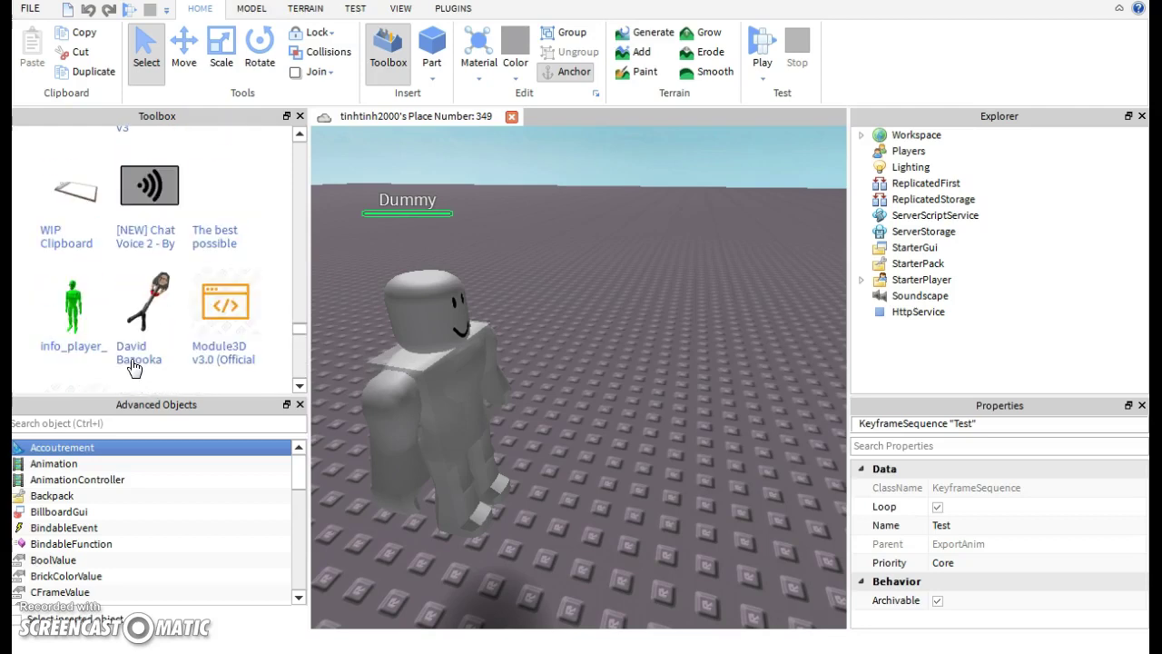
scroll(133, 367, "down", 10)
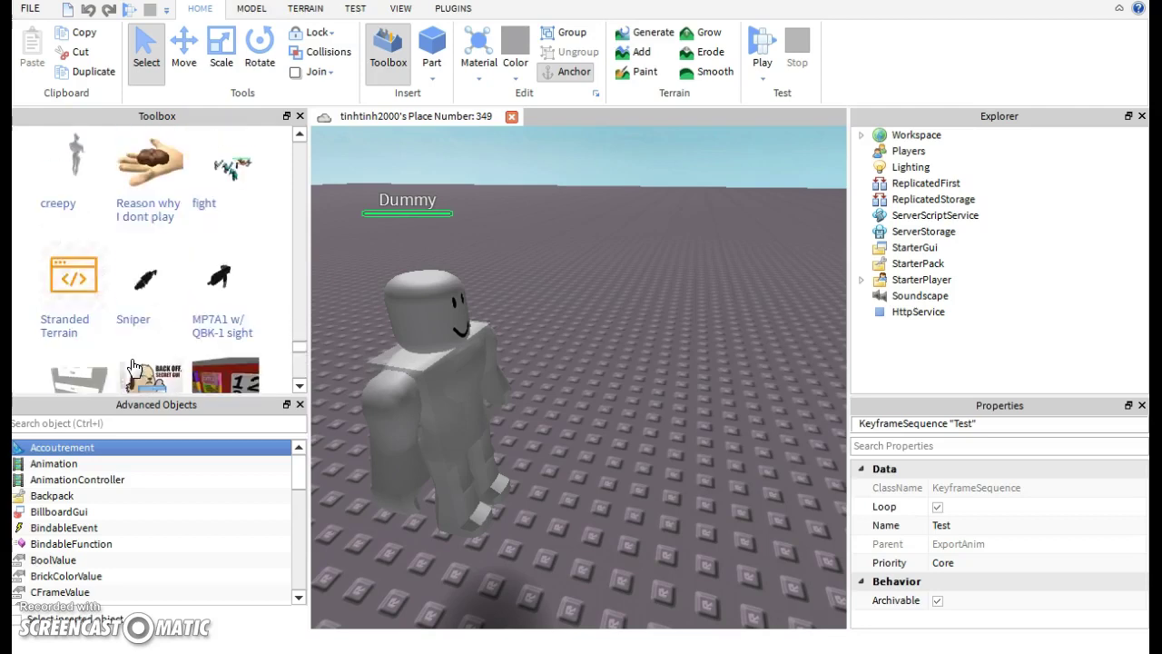
scroll(134, 367, "down", 4)
scroll(133, 366, "down", 3)
left_click(134, 364)
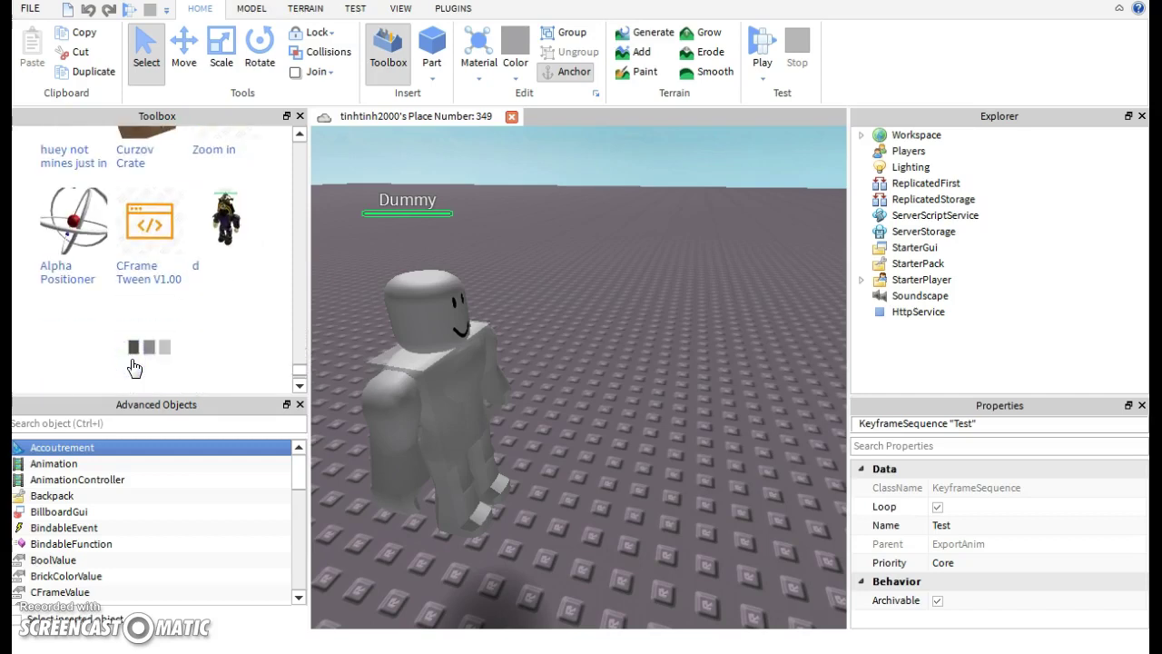
Find the "Animation in player" model in the Toolbox and insert it into the place
scroll(195, 311, "down", 2)
left_click(187, 300)
scroll(175, 261, "down", 1)
scroll(175, 262, "down", 3)
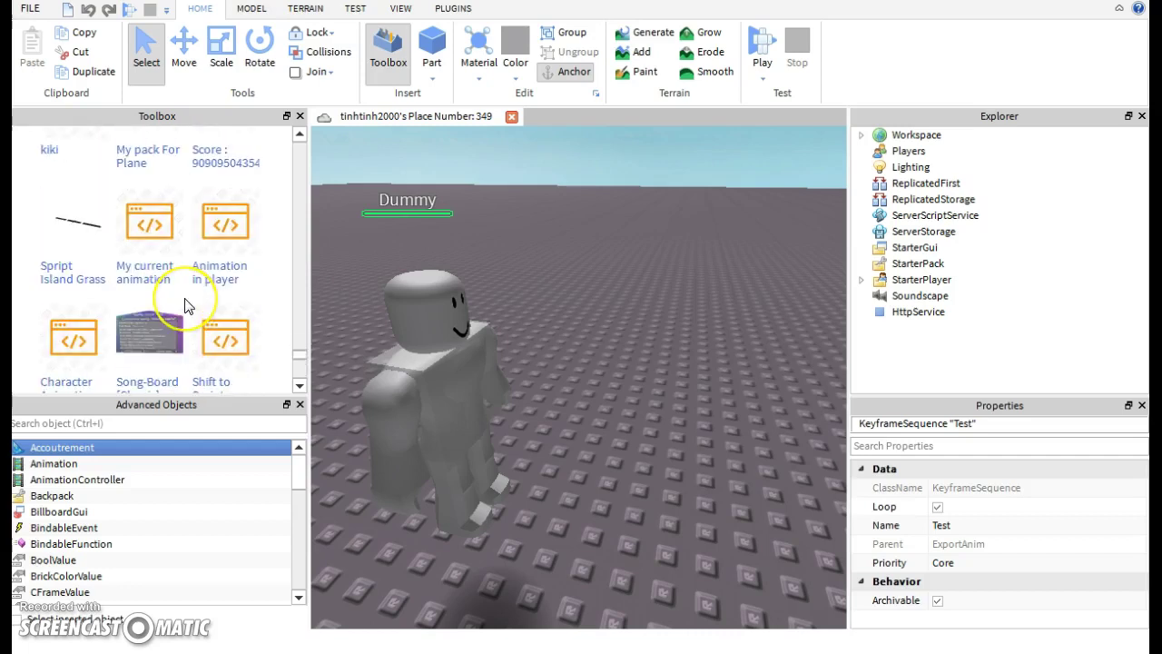
mouse_move(218, 259)
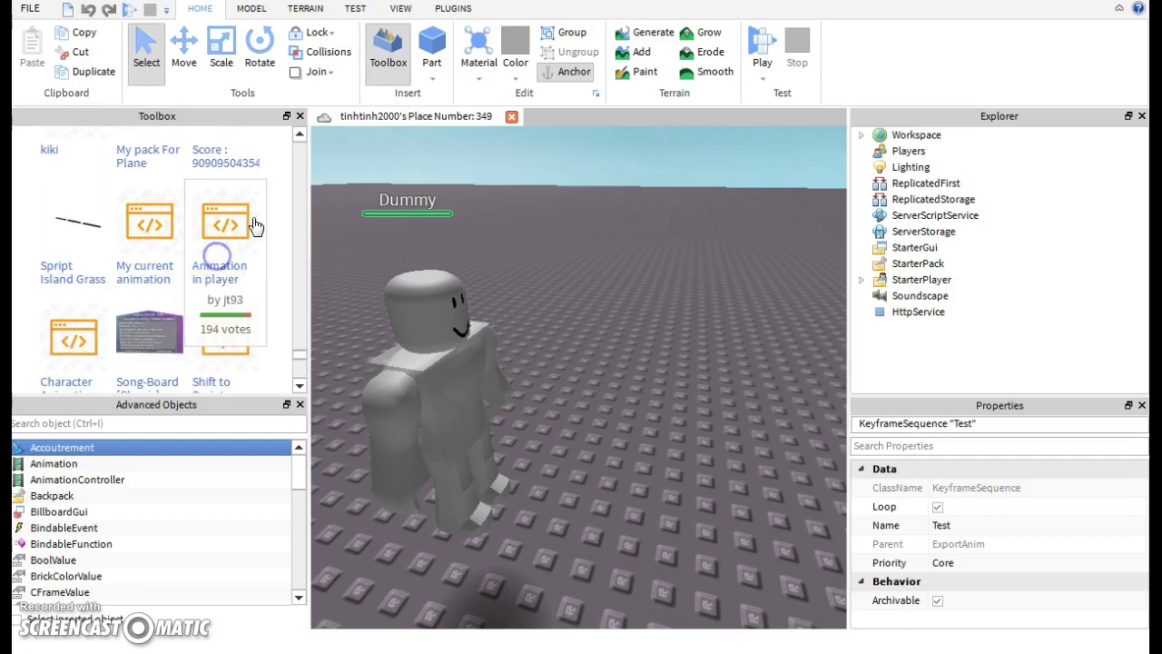
left_click_drag(256, 226, 858, 229)
In the Anima script inside Animation Handler, replace the walk asset ID with 298197757 and close the script
left_click(879, 167)
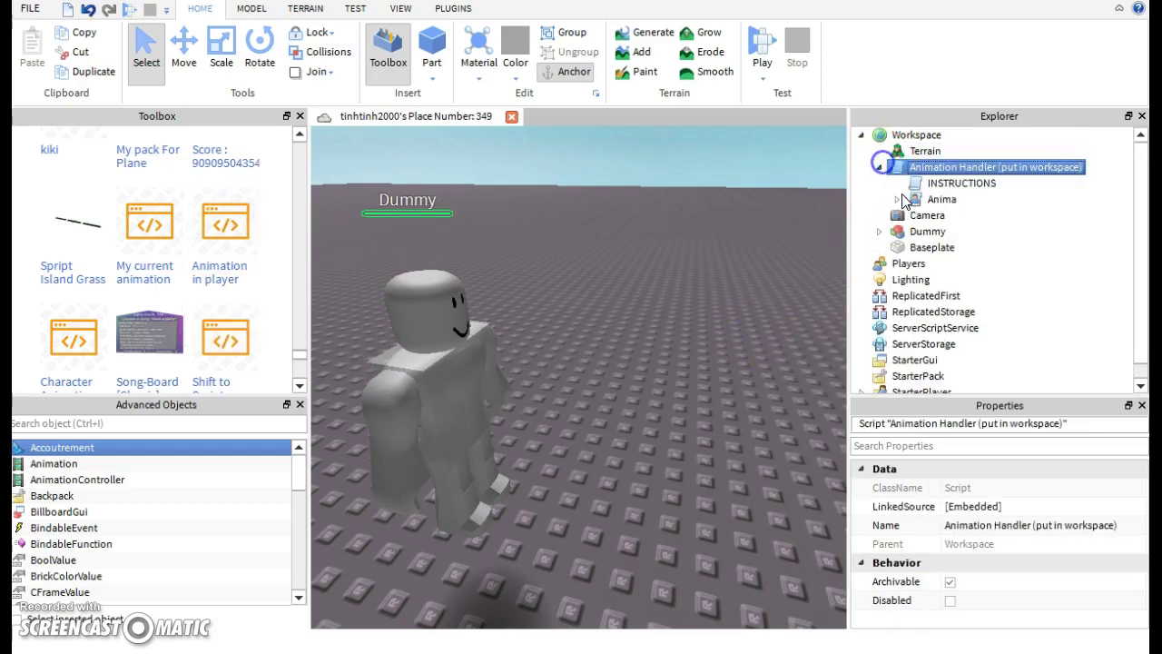
double_click(941, 199)
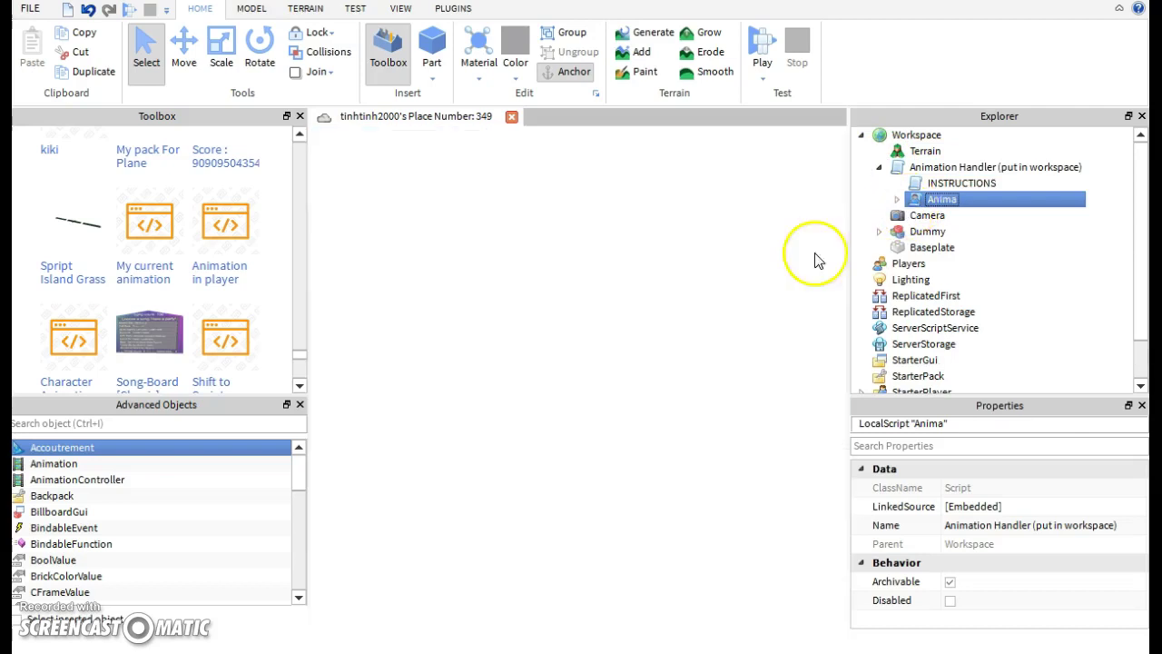
scroll(725, 339, "down", 4)
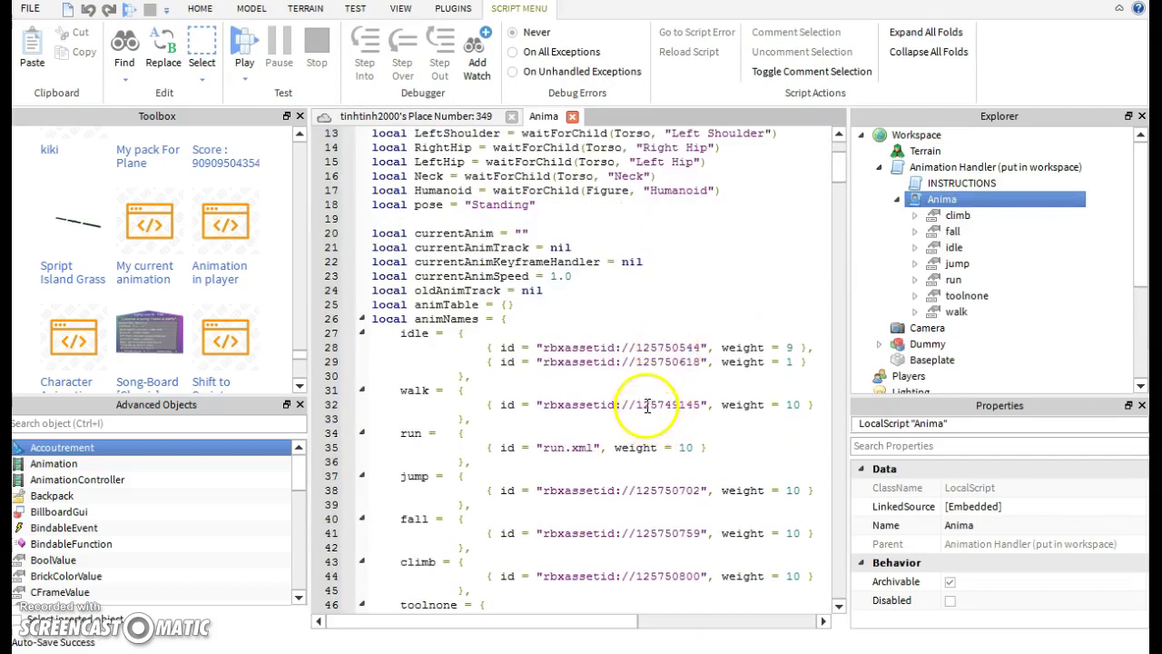
left_click(639, 414)
left_click_drag(639, 414, 701, 405)
type("298197757")
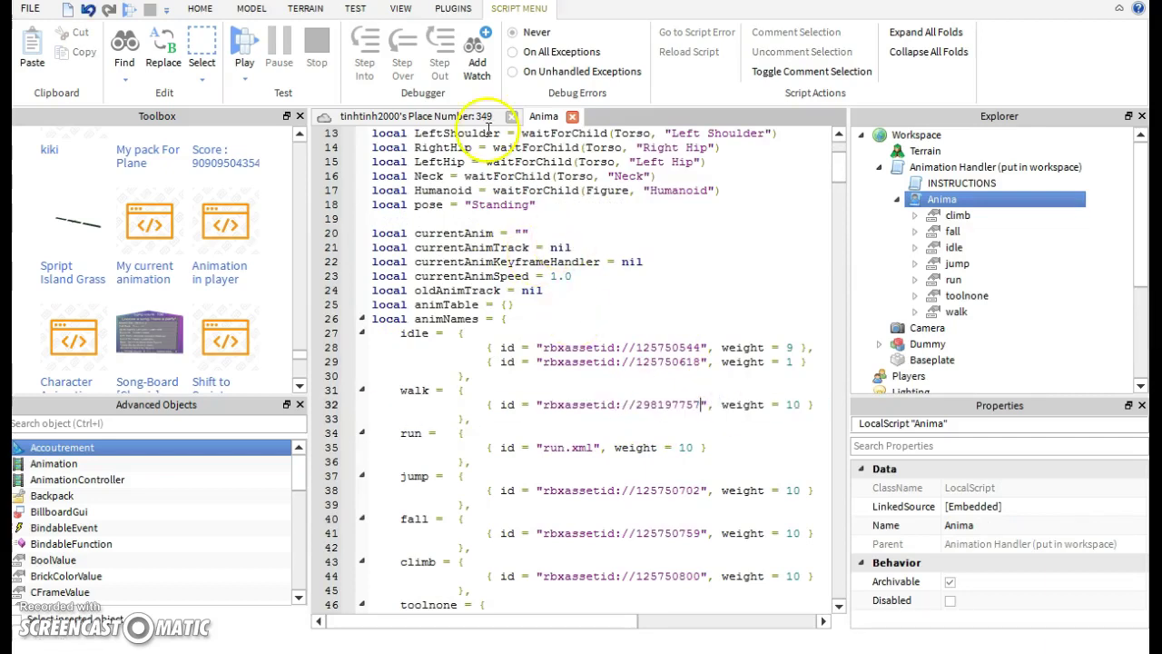
left_click(574, 118)
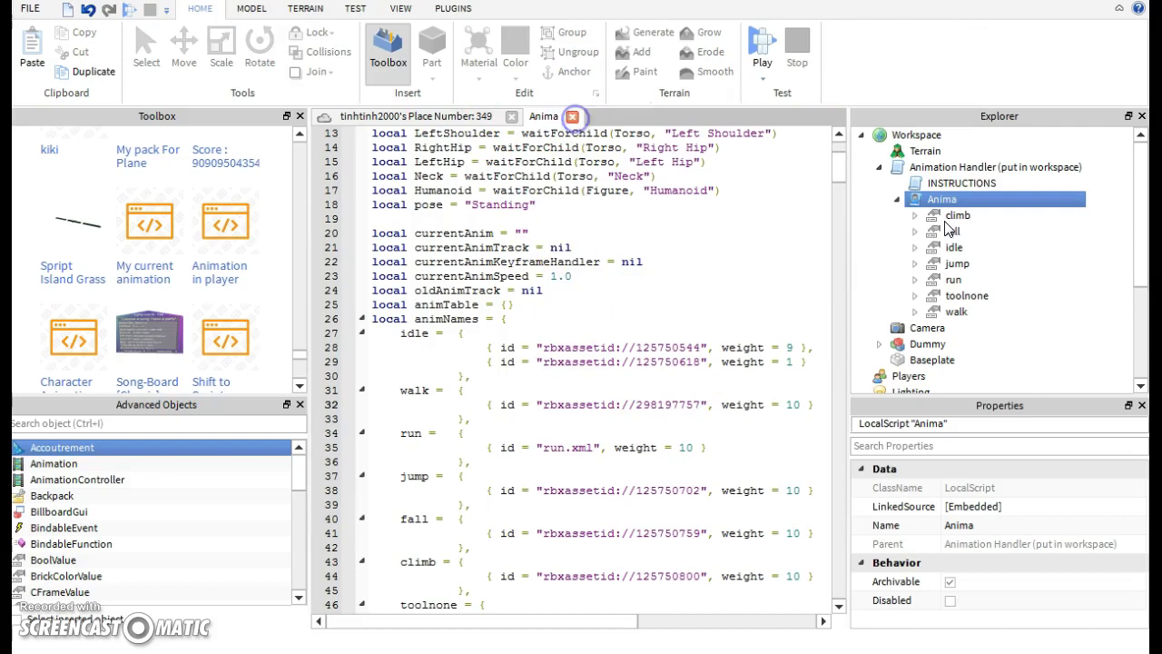
Set the AnimationId of WalkAnim, under Anima's walk value, to rbxassetid://298197757
double_click(968, 312)
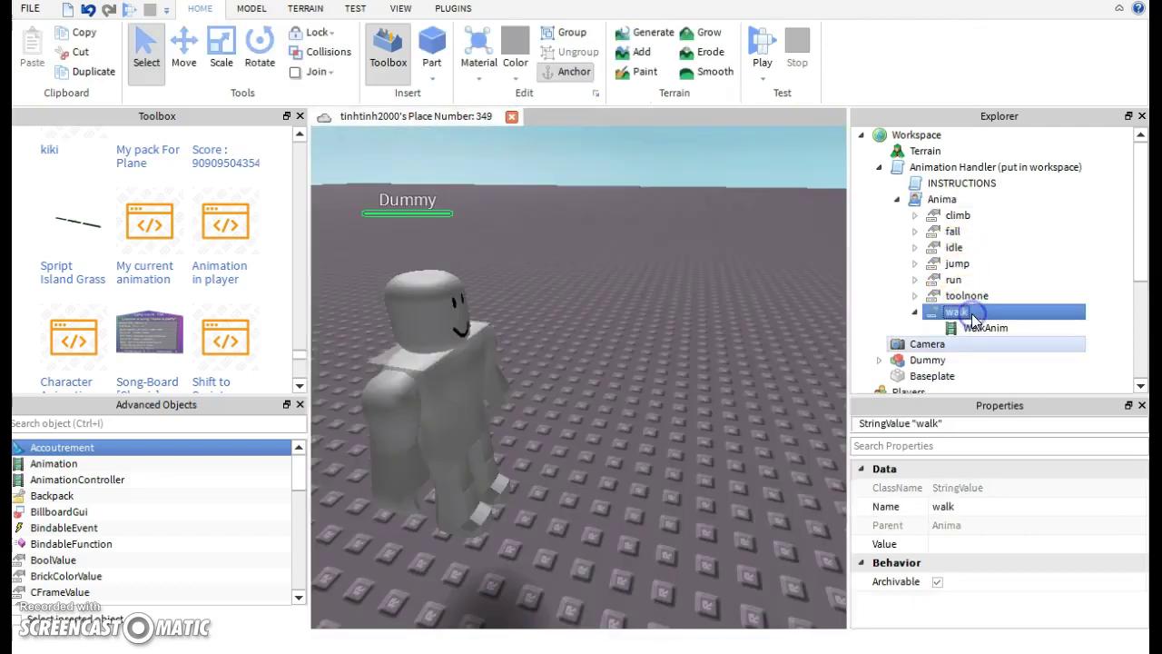
left_click(980, 329)
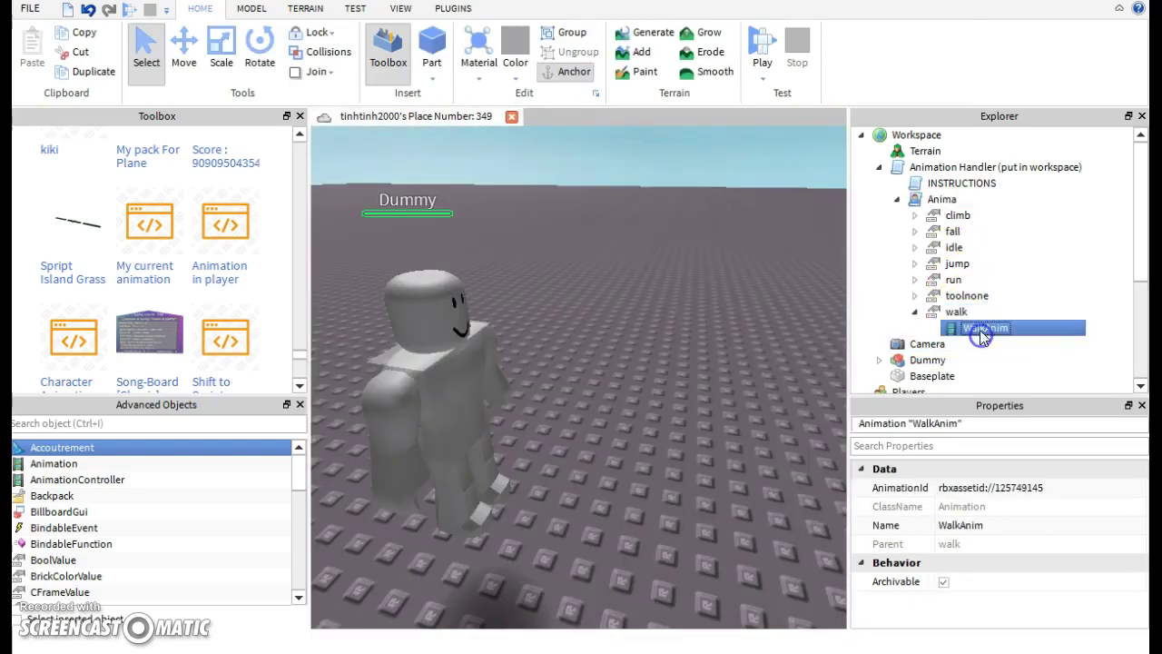
left_click(1068, 491)
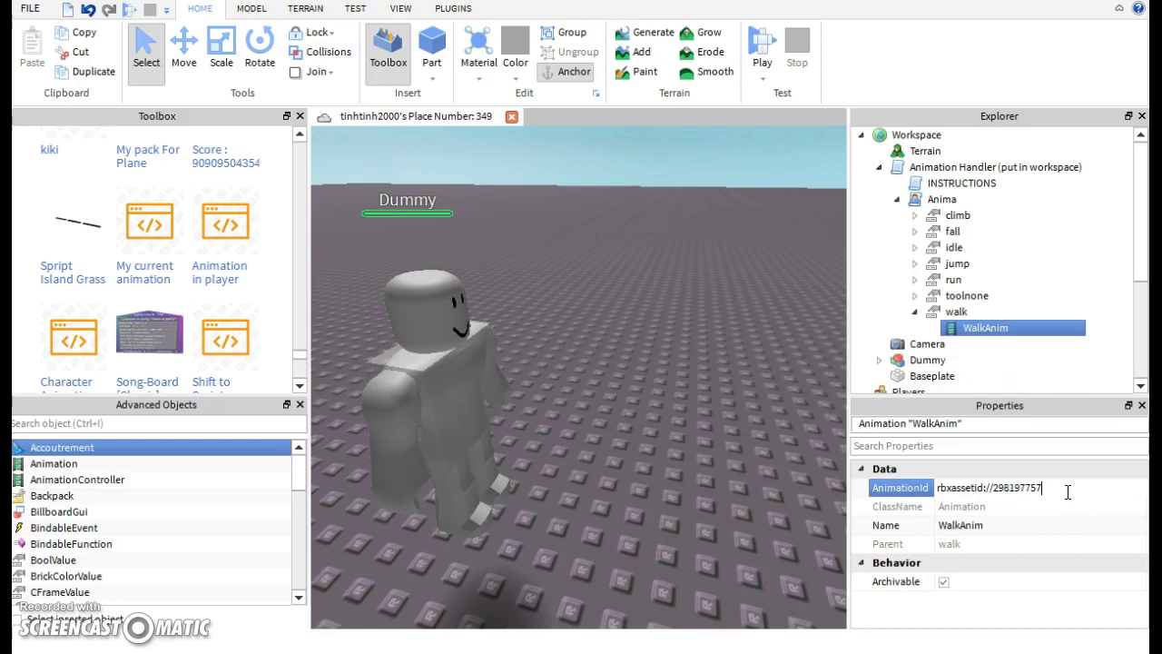
key("Return")
Start a play test and walk the character around to check the custom walking animation
left_click(774, 41)
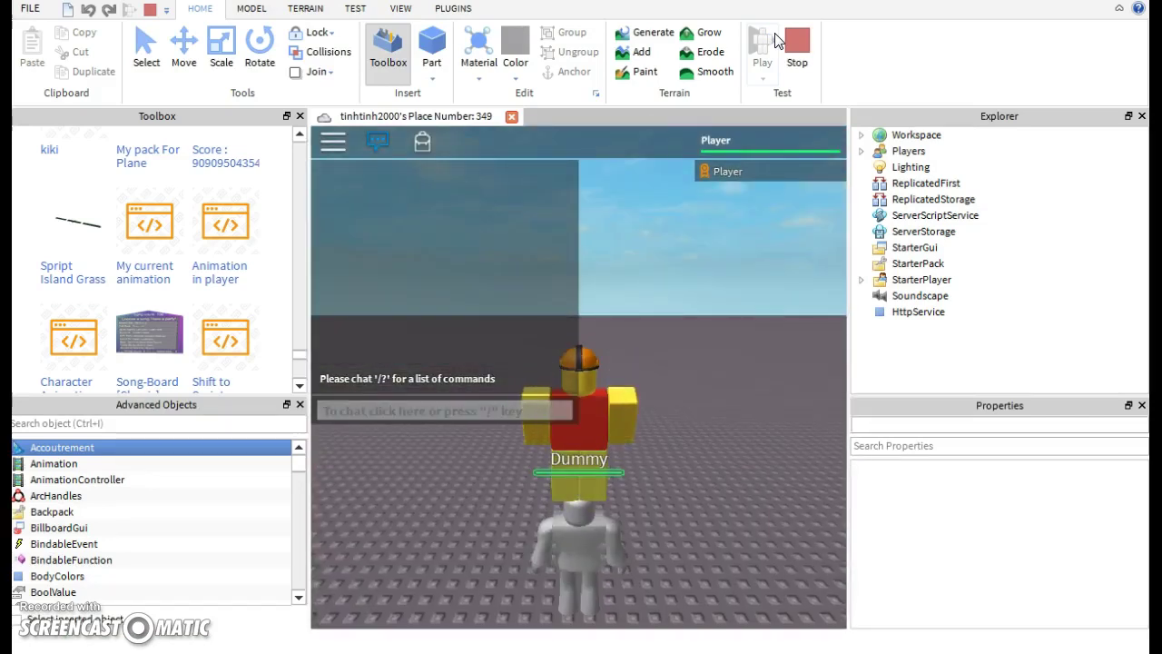
right_click_drag(691, 408, 690, 413)
key("a")
key("s")
key("d")
Send ";-; sorry" in the play-test chat and walk the character around to show the walking animation
key("slash")
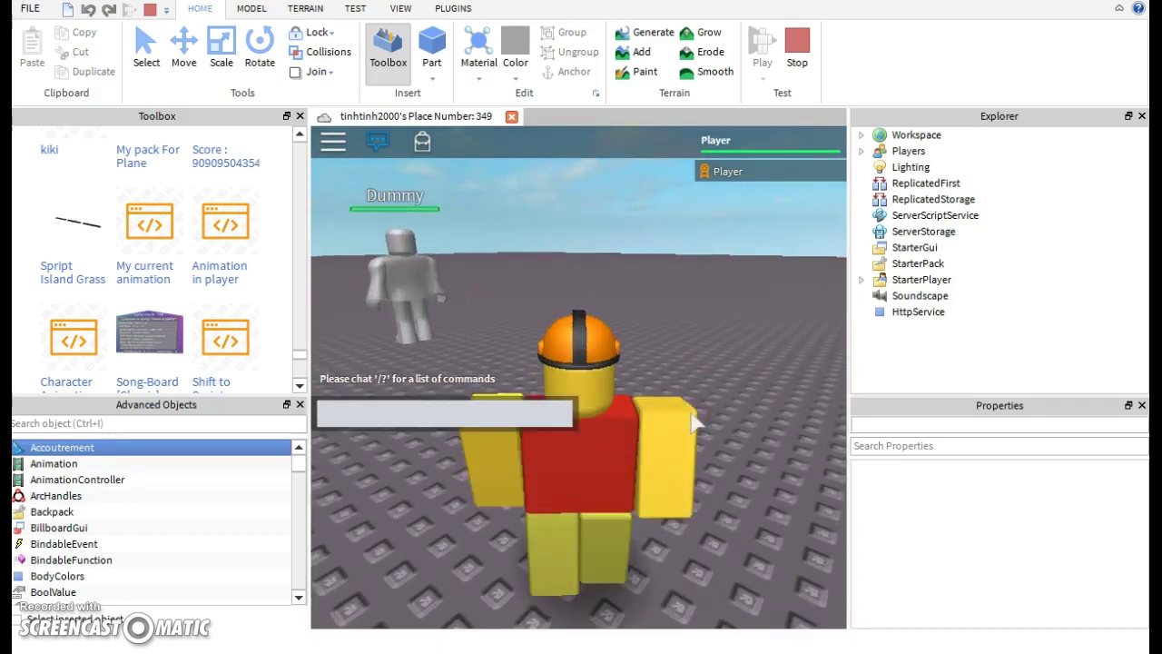
type(";-; so")
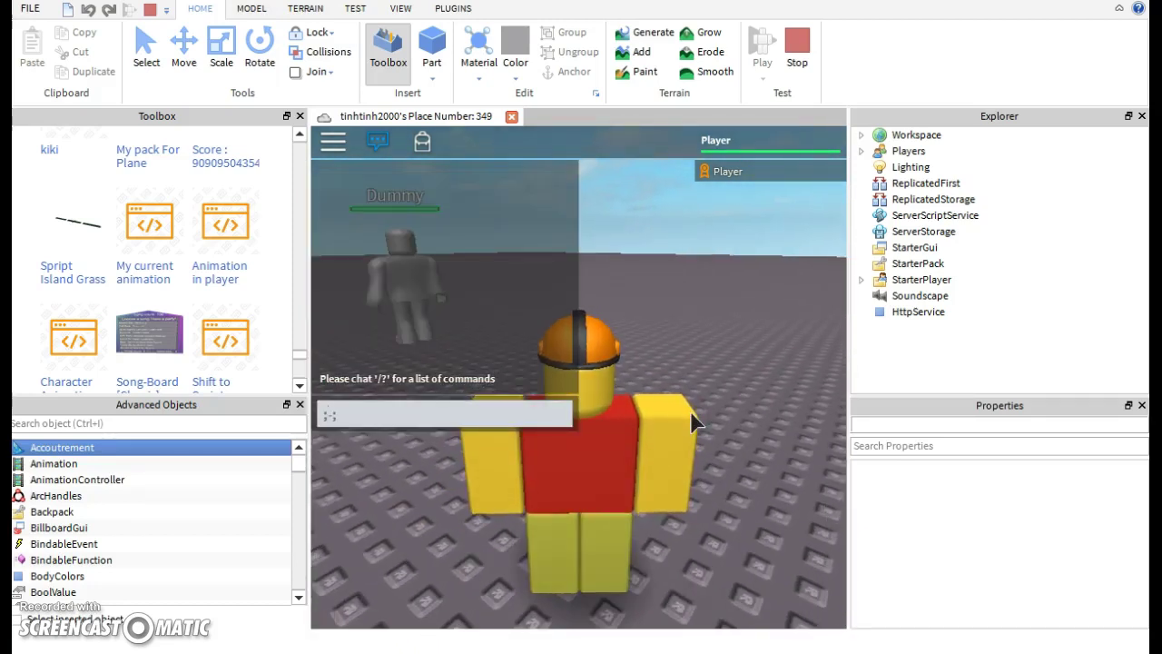
key("Return")
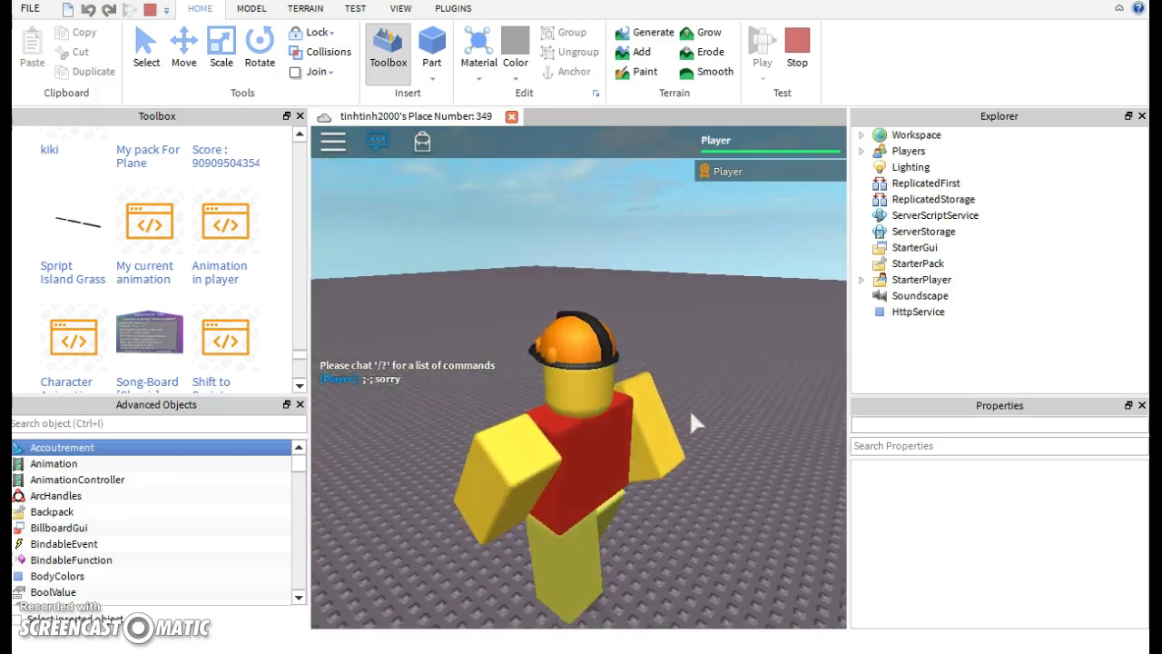
key("d")
key("s")
key("w")
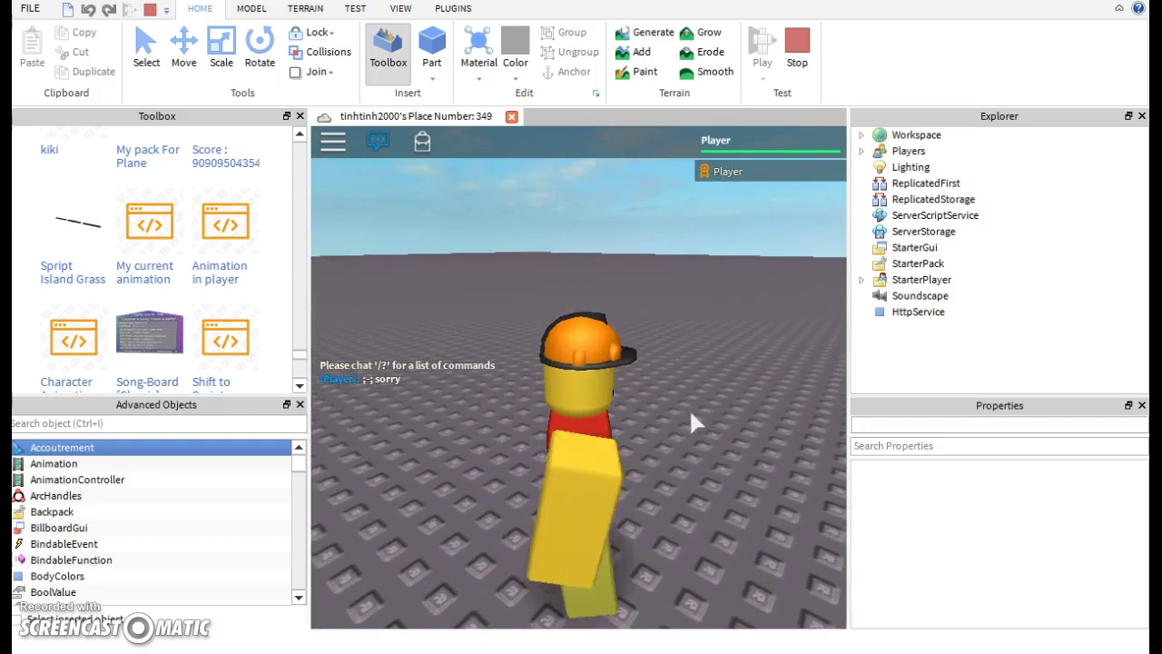
Send the chat message "it have 2 frame" and walk the character around near the Dummy
key("slash")
type("it have 2 frame")
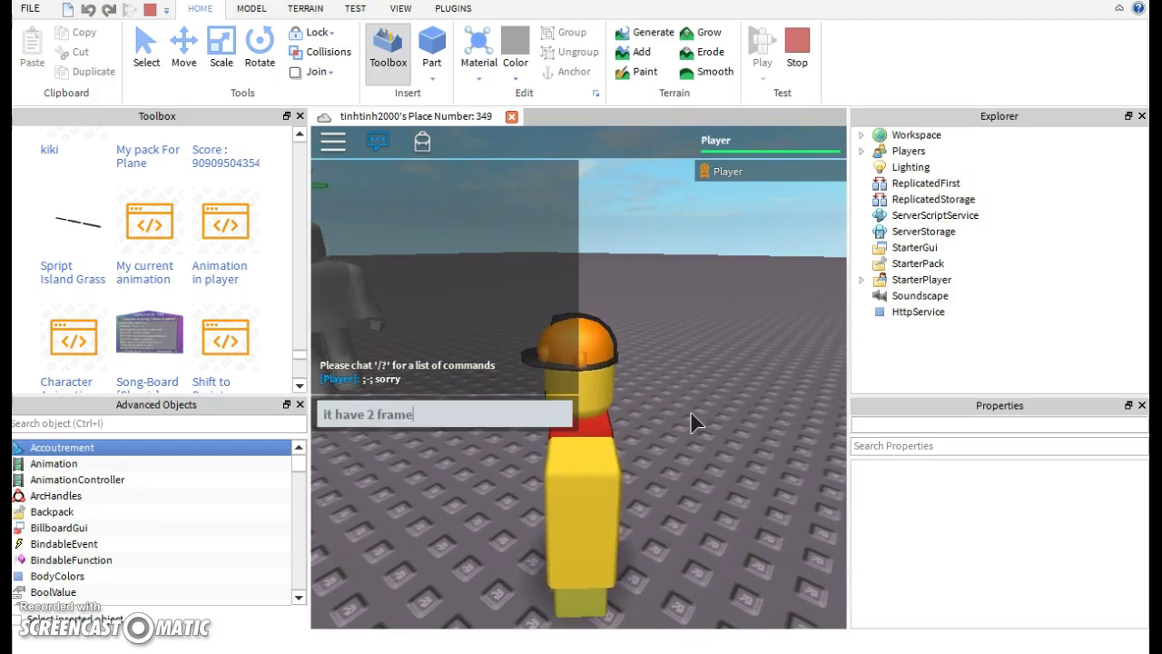
key("Return")
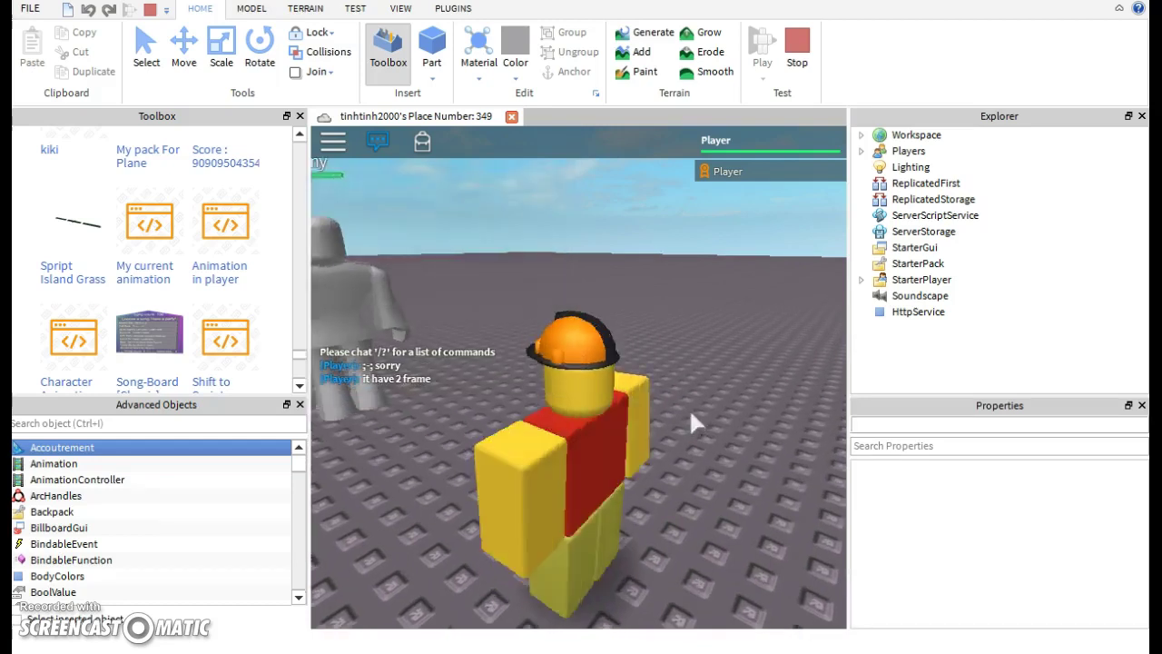
key("s")
key("d")
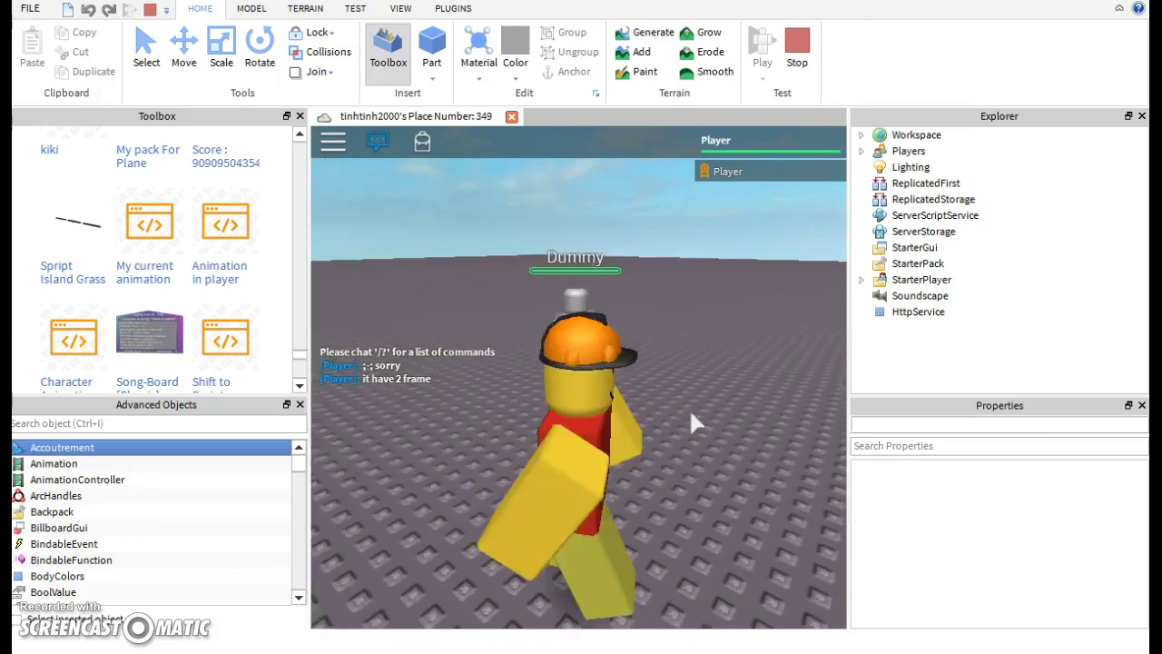
key("w")
key("a")
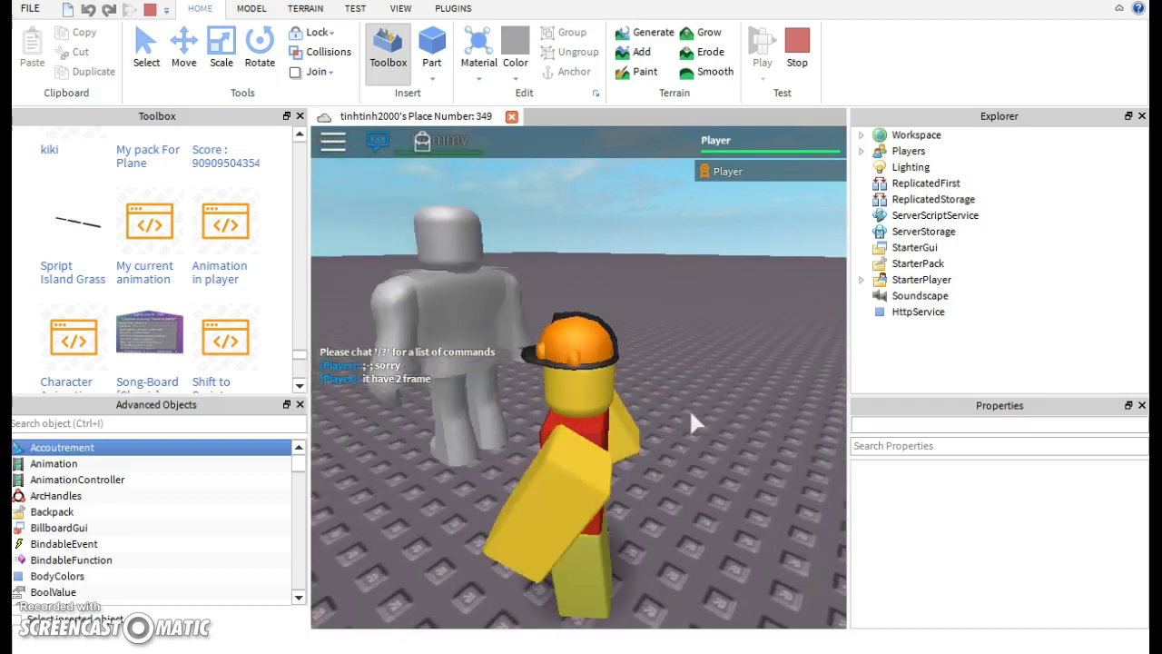
Send the chat message "i'my lazy ;-;" and walk the character back beside the Dummy
key("slash")
type("i'my la")
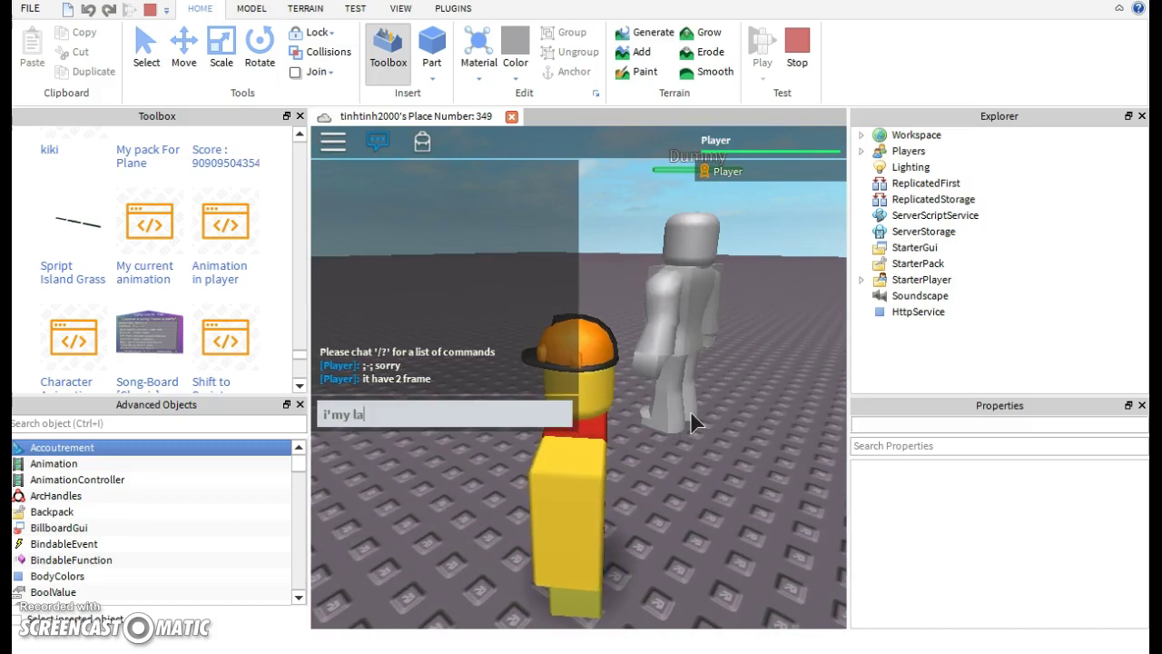
type("zy ;-;")
key("Return")
key("s")
right_click_drag(690, 411, 732, 391)
scroll(689, 408, "down", 5)
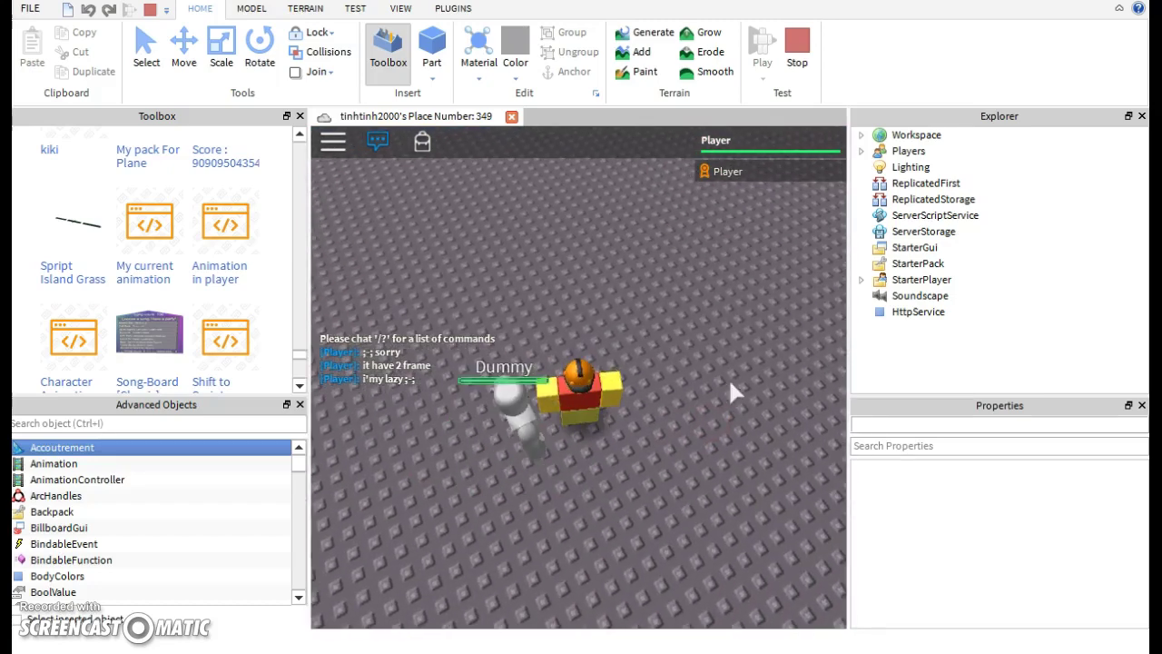
Send the chat message "Thanks For WHATCHING"
key("slash")
type("Thanks Fo")
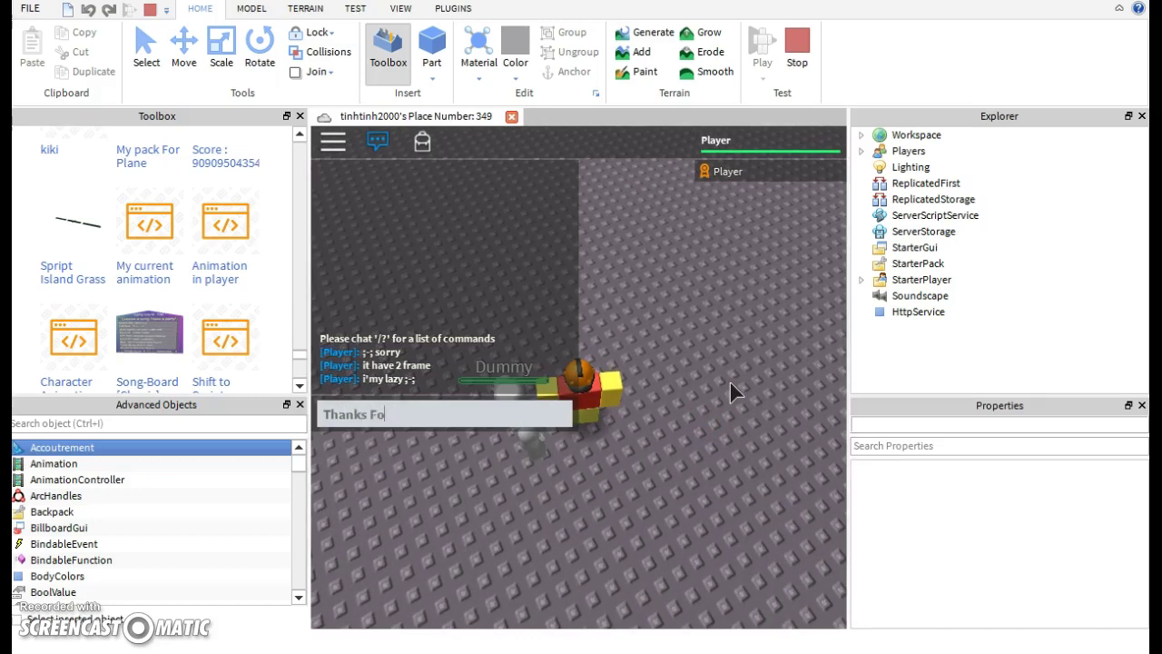
type("r WHA")
type("CHT")
key("BackSpace")
key("BackSpace")
key("BackSpace")
type("TCH")
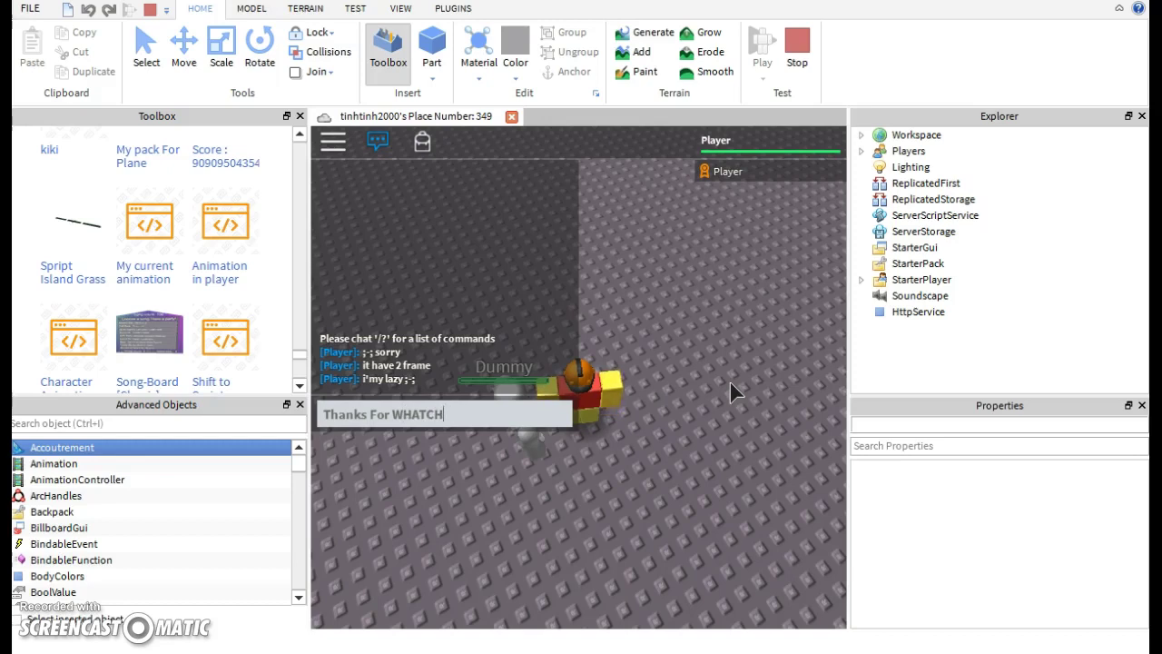
type("ING")
key("Return")
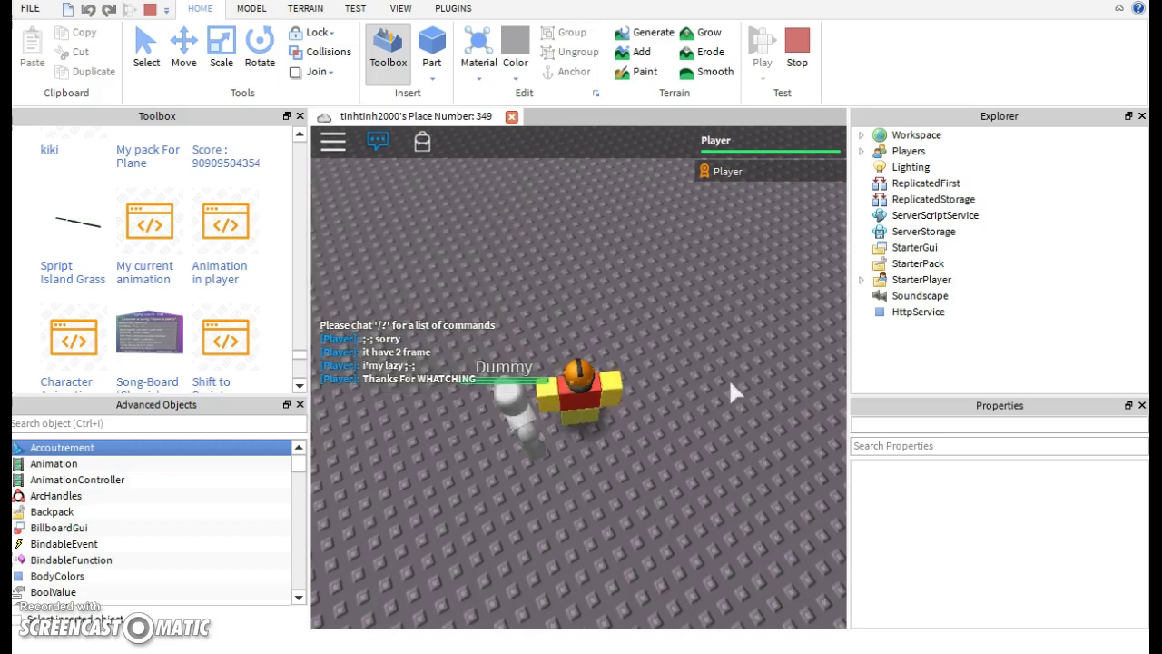
Send the closing chat message "BYEEE"
key("slash")
type("BYEEE")
key("Return")
left_click(725, 385)
right_click_drag(729, 383, 723, 385)
scroll(721, 379, "up", 5)
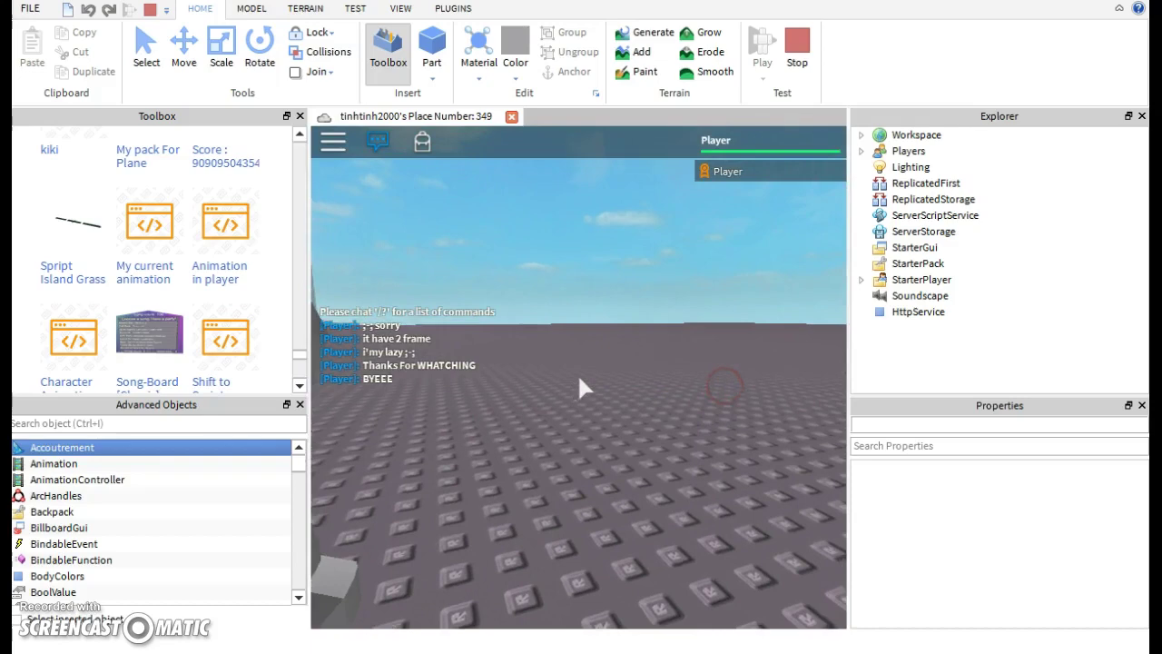
scroll(579, 376, "down", 1)
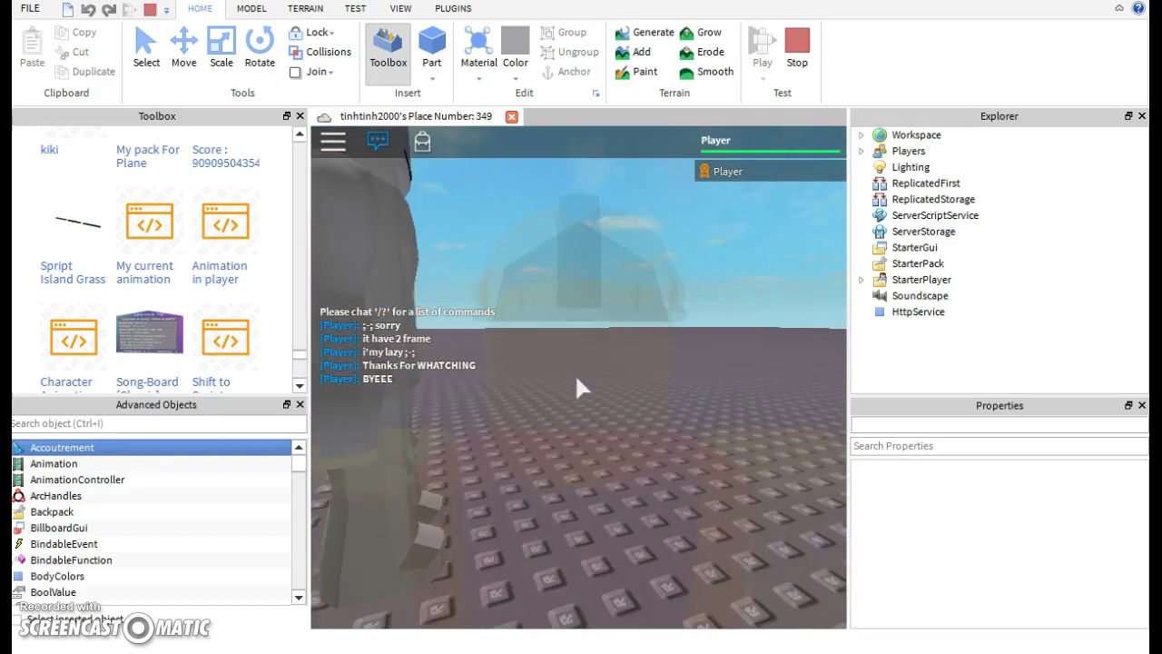